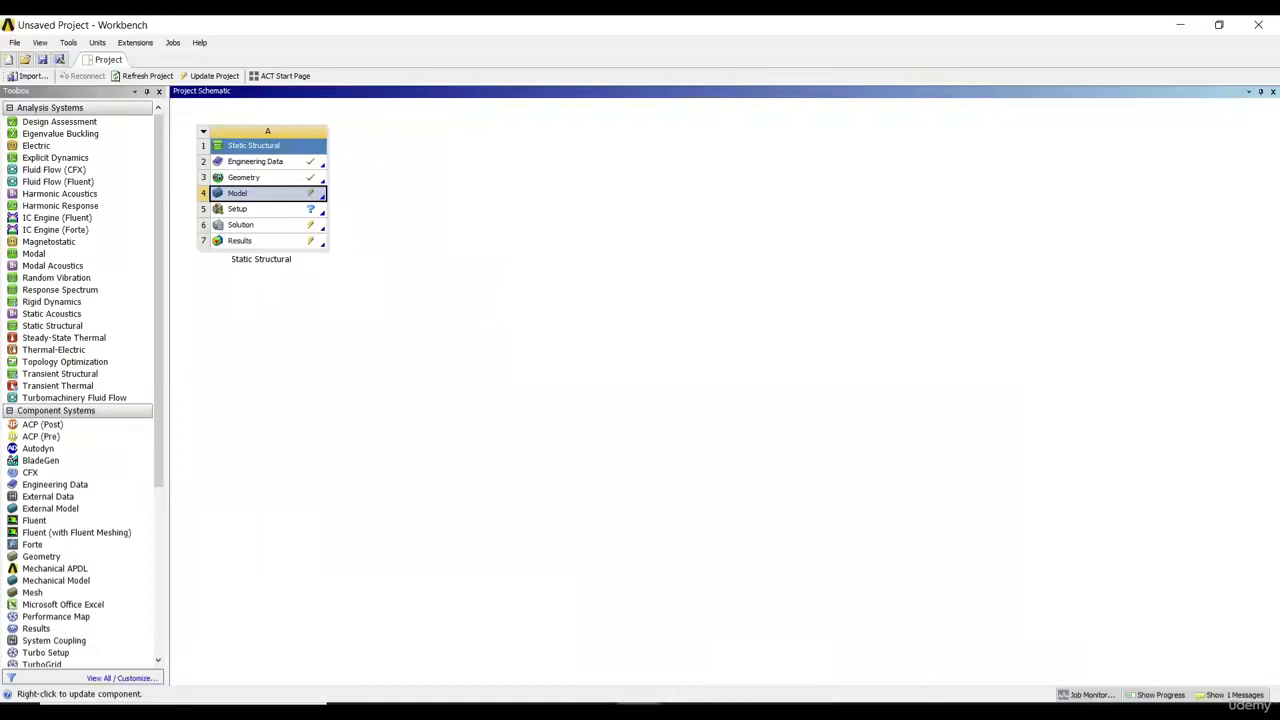
Step: Switch to DesignModeler and look at the Box entry among the primitive shapes used for creating the cube
{"action": "left_click", "coordinate": [762, 711]}
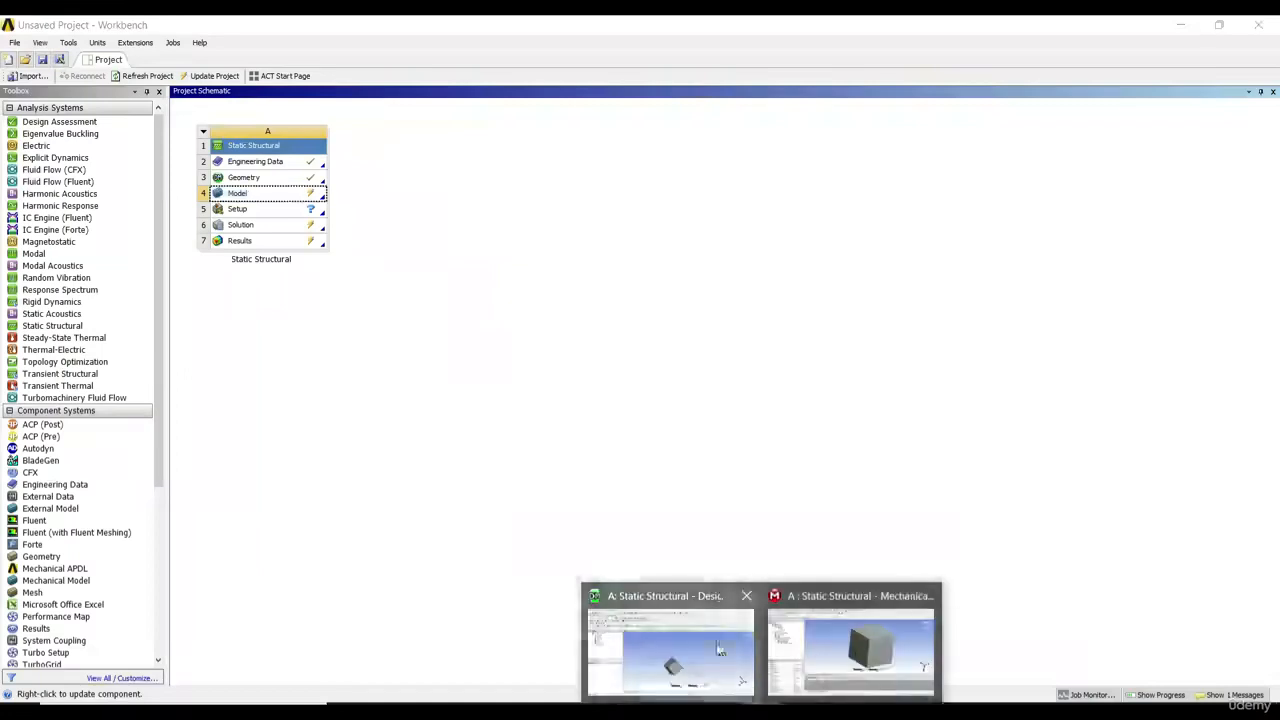
{"action": "left_click", "coordinate": [720, 650]}
{"action": "middle_click_drag", "start_coordinate": [543, 420], "coordinate": [637, 289]}
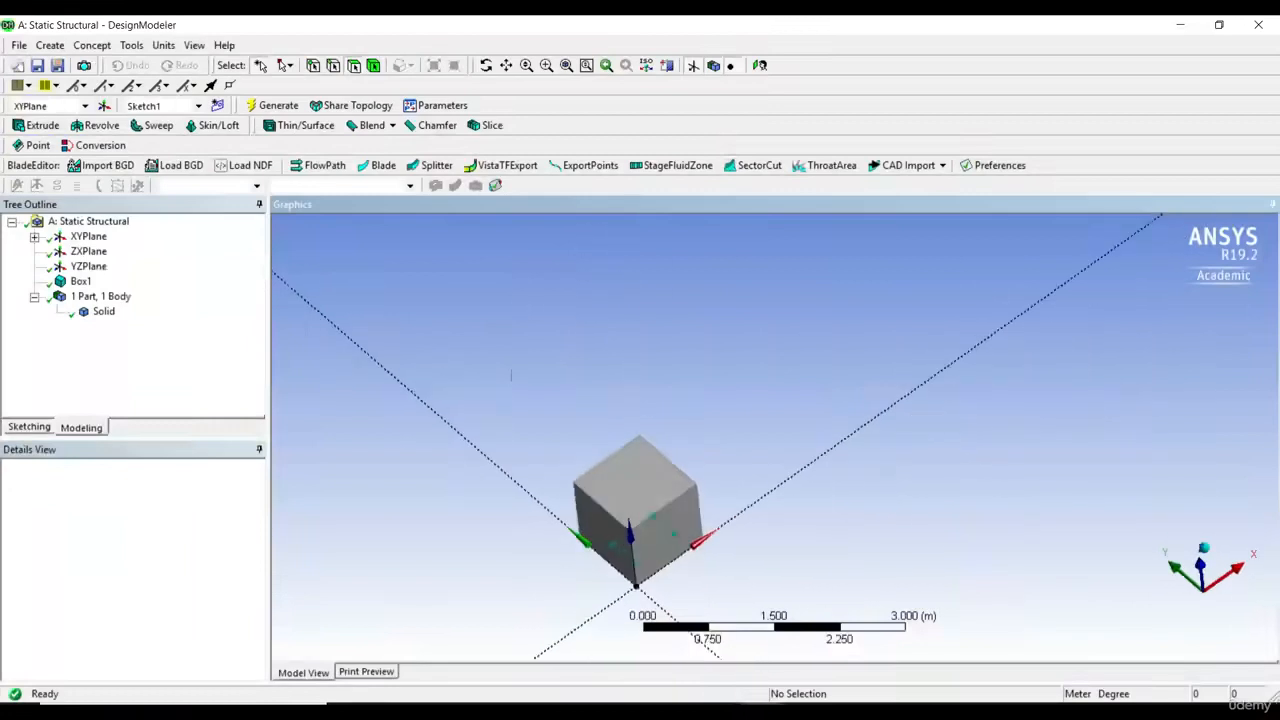
{"action": "left_click", "coordinate": [52, 46]}
{"action": "mouse_move", "coordinate": [138, 395]}
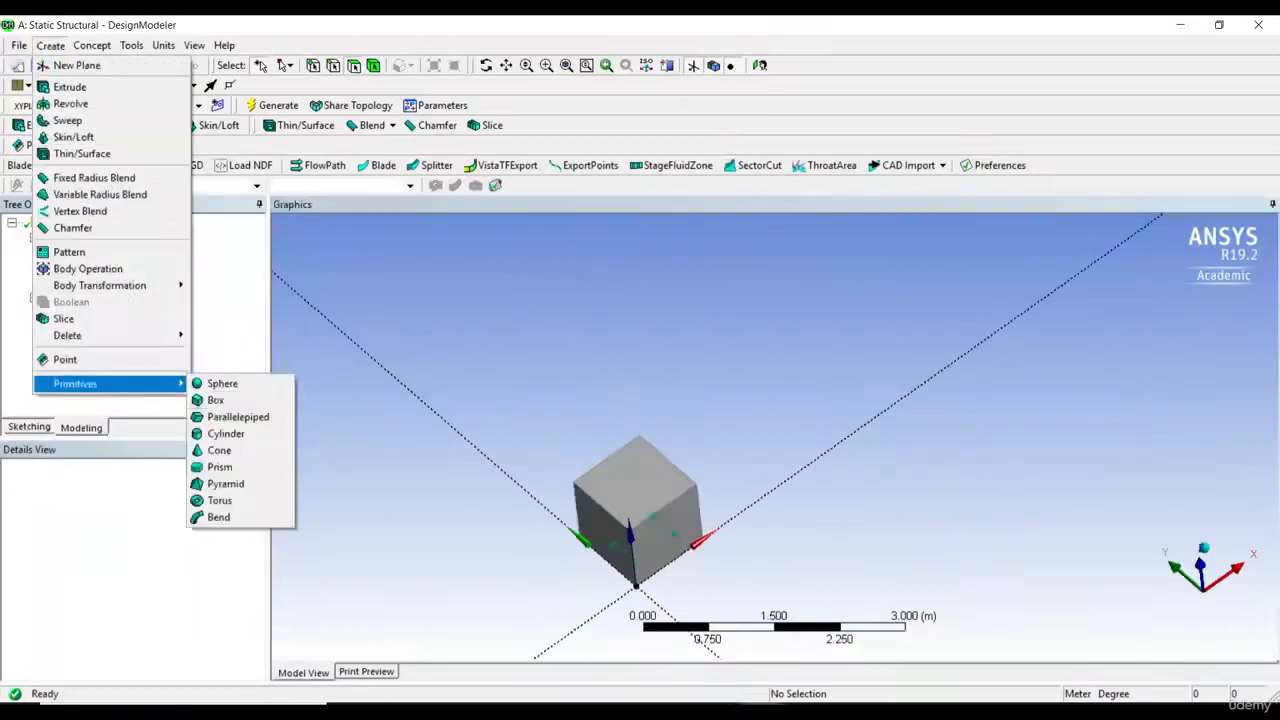
{"action": "left_click", "coordinate": [214, 401]}
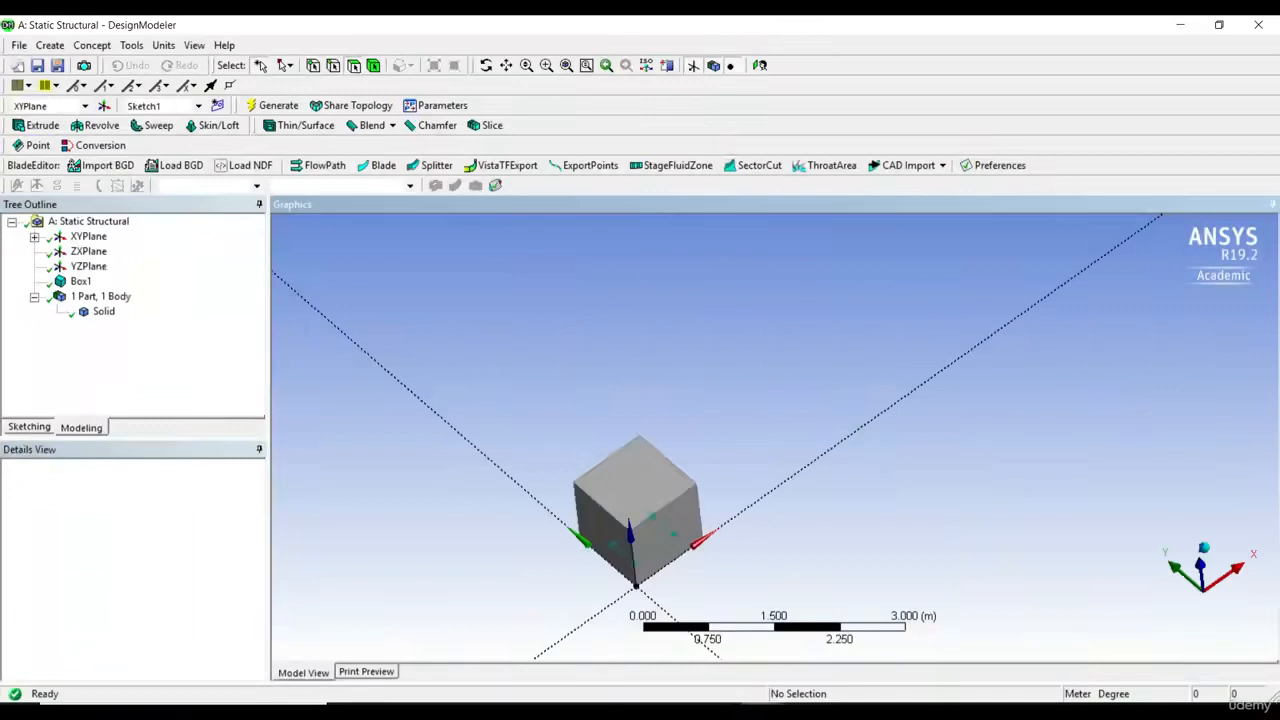
Step: Switch to the Mechanical window of the Static Structural analysis and orbit the cube slightly
{"action": "mouse_move", "coordinate": [762, 712]}
{"action": "left_click", "coordinate": [660, 711]}
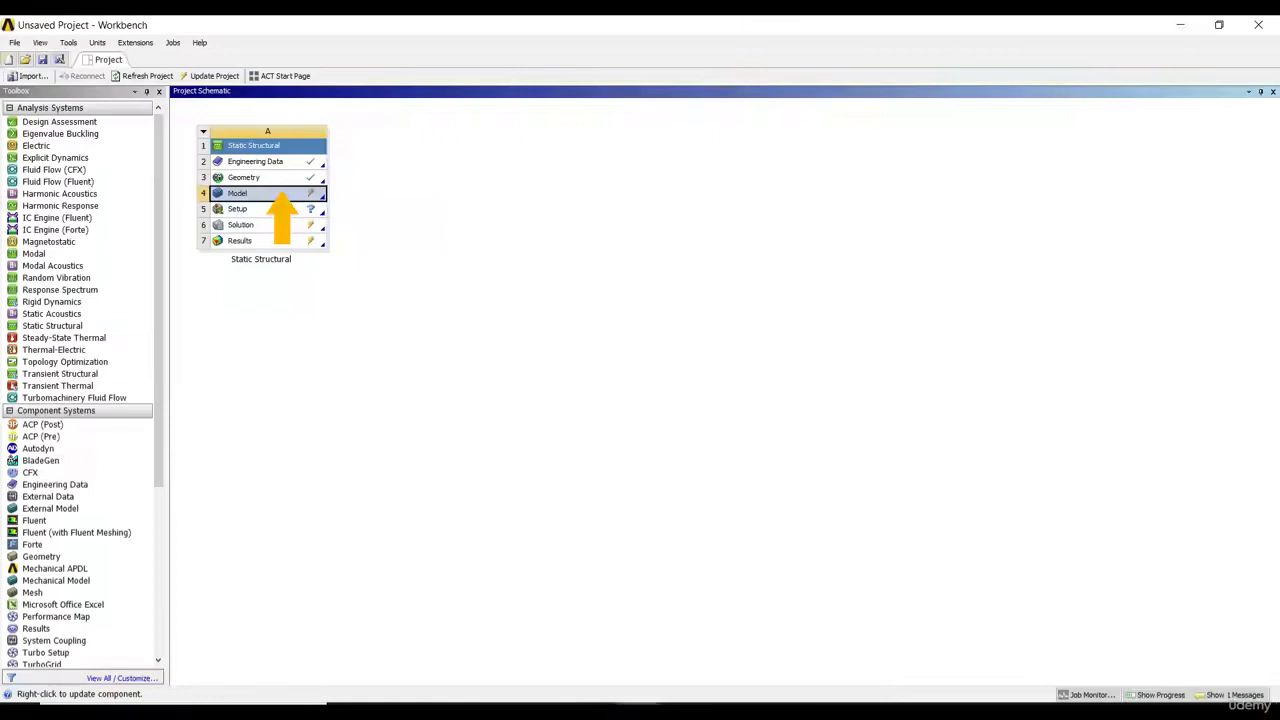
{"action": "mouse_move", "coordinate": [750, 711]}
{"action": "left_click", "coordinate": [820, 634]}
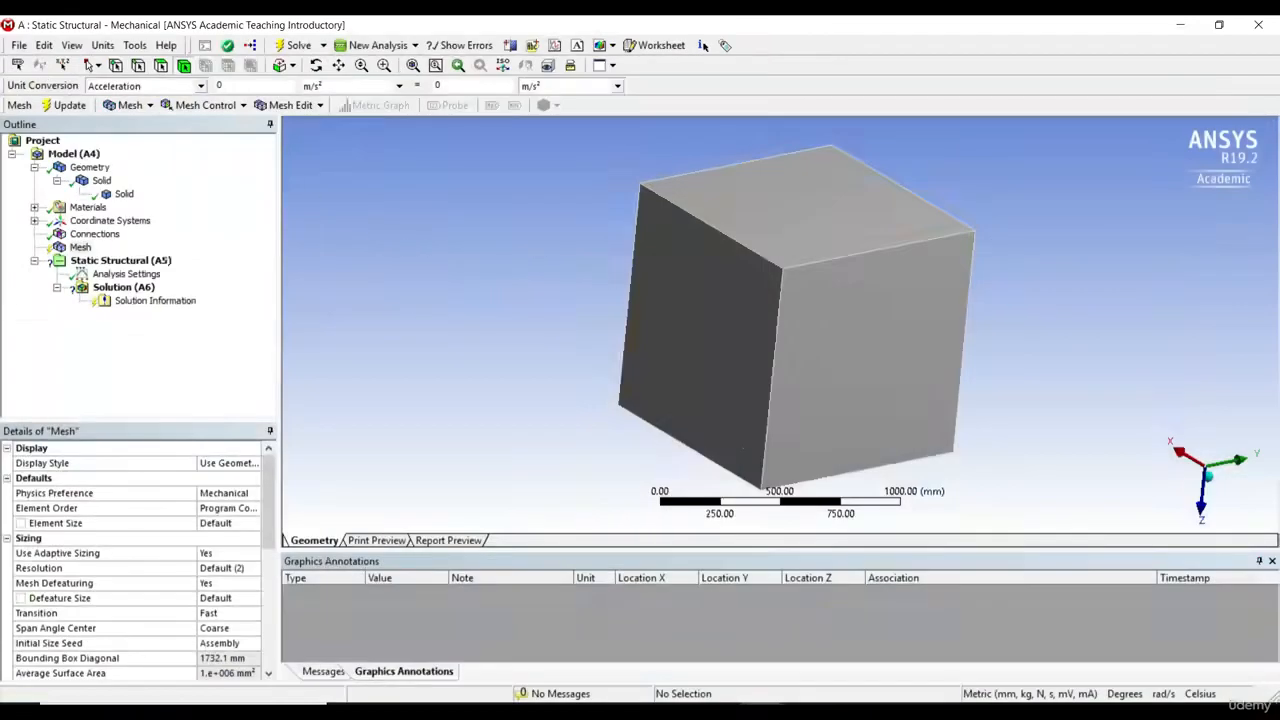
{"action": "middle_click_drag", "start_coordinate": [606, 276], "coordinate": [581, 270]}
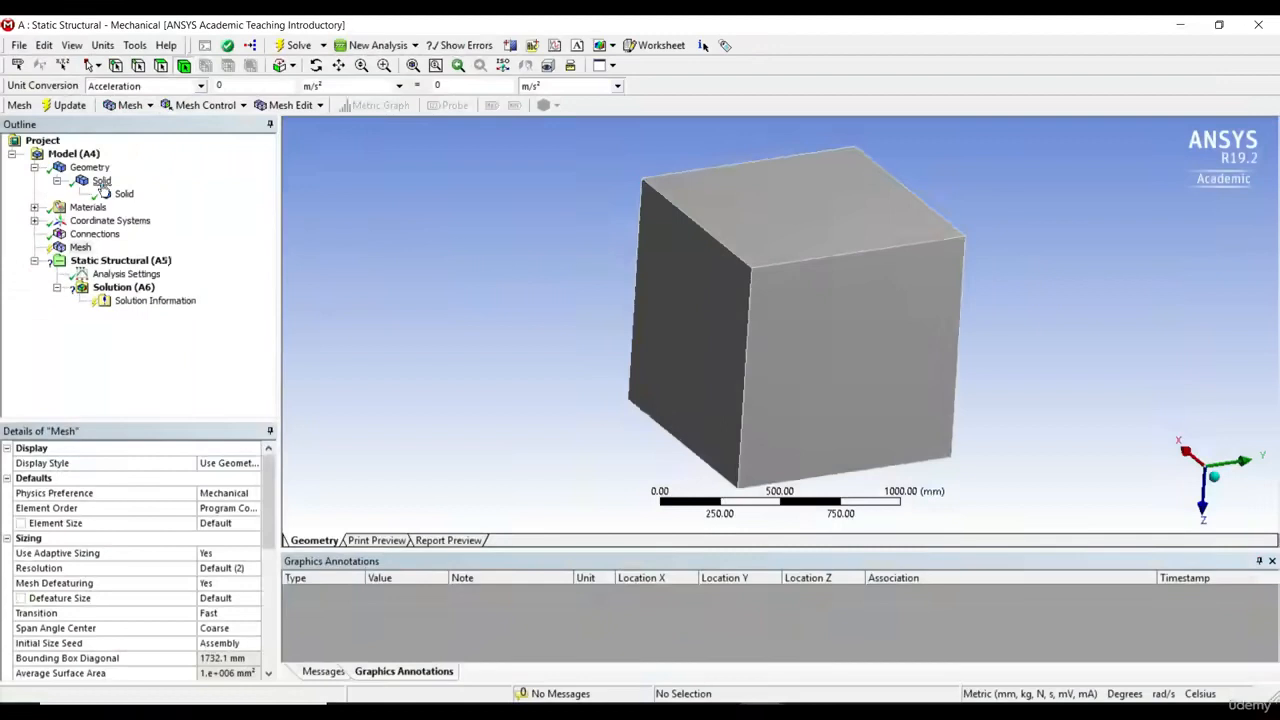
Step: Inspect the outline entries for the solid part, its body, the materials and the coordinate systems
{"action": "left_click", "coordinate": [102, 181]}
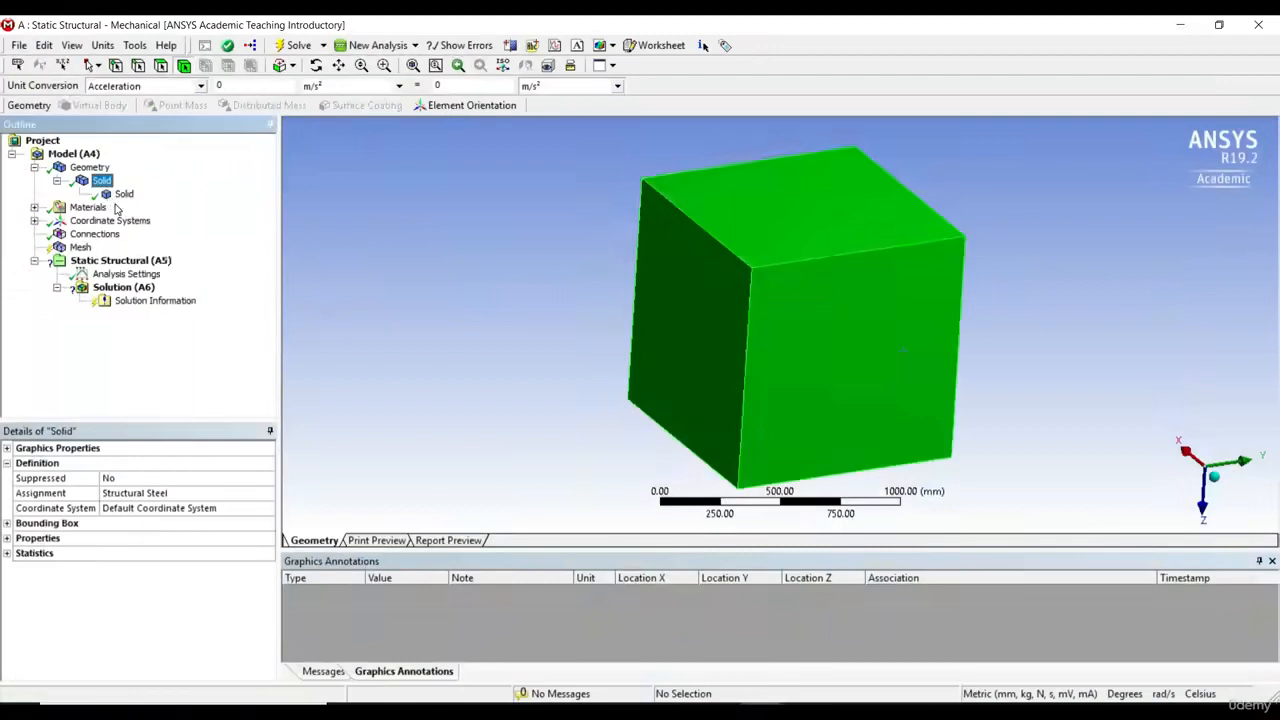
{"action": "left_click", "coordinate": [117, 196]}
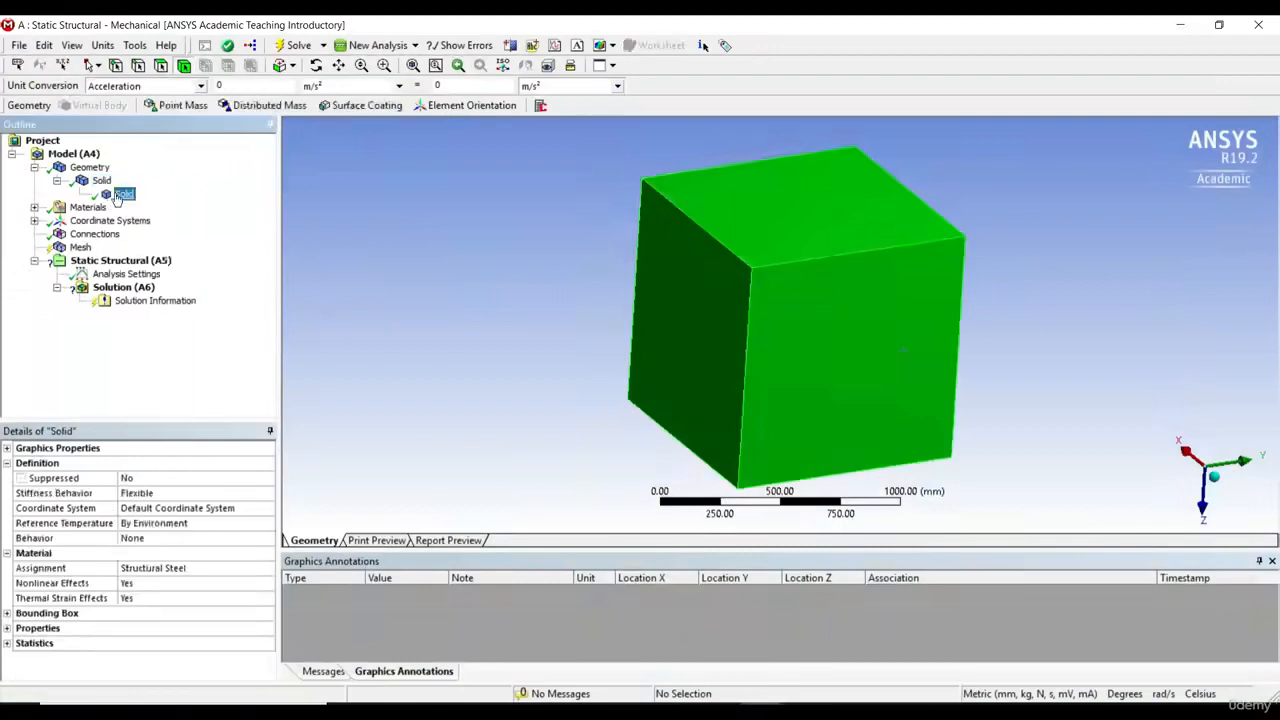
{"action": "left_click", "coordinate": [94, 209]}
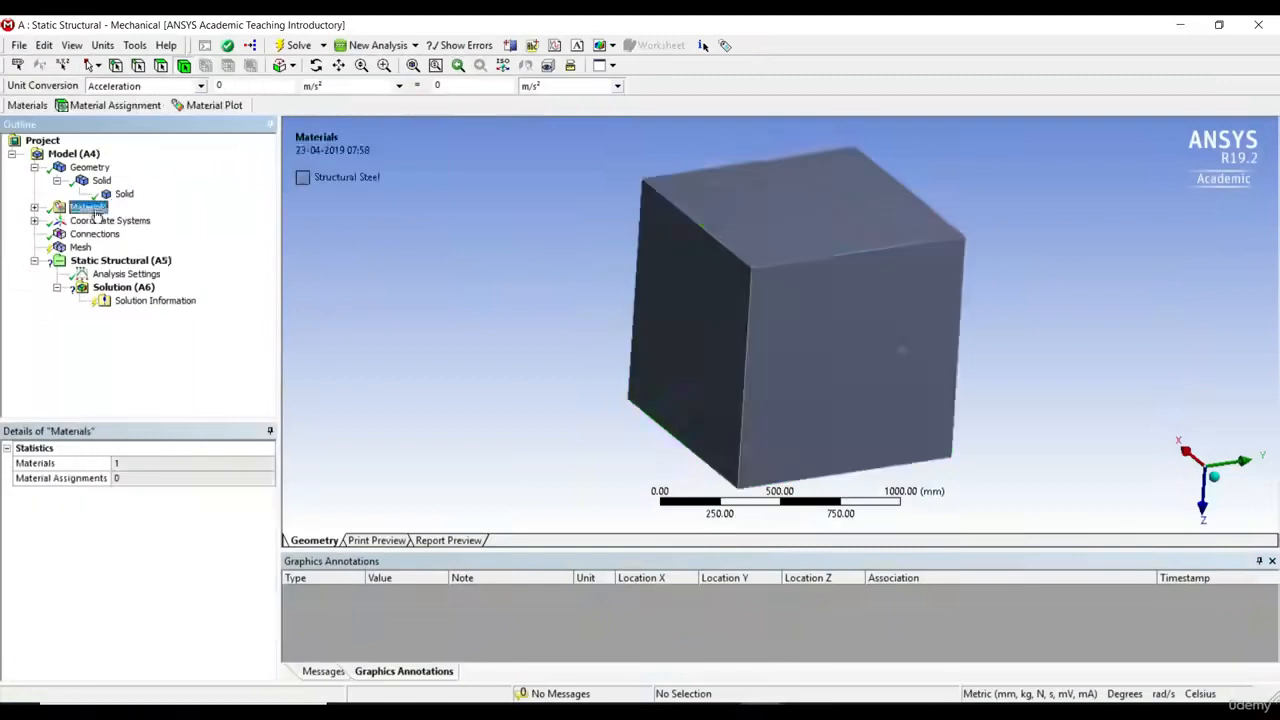
{"action": "left_click", "coordinate": [105, 221]}
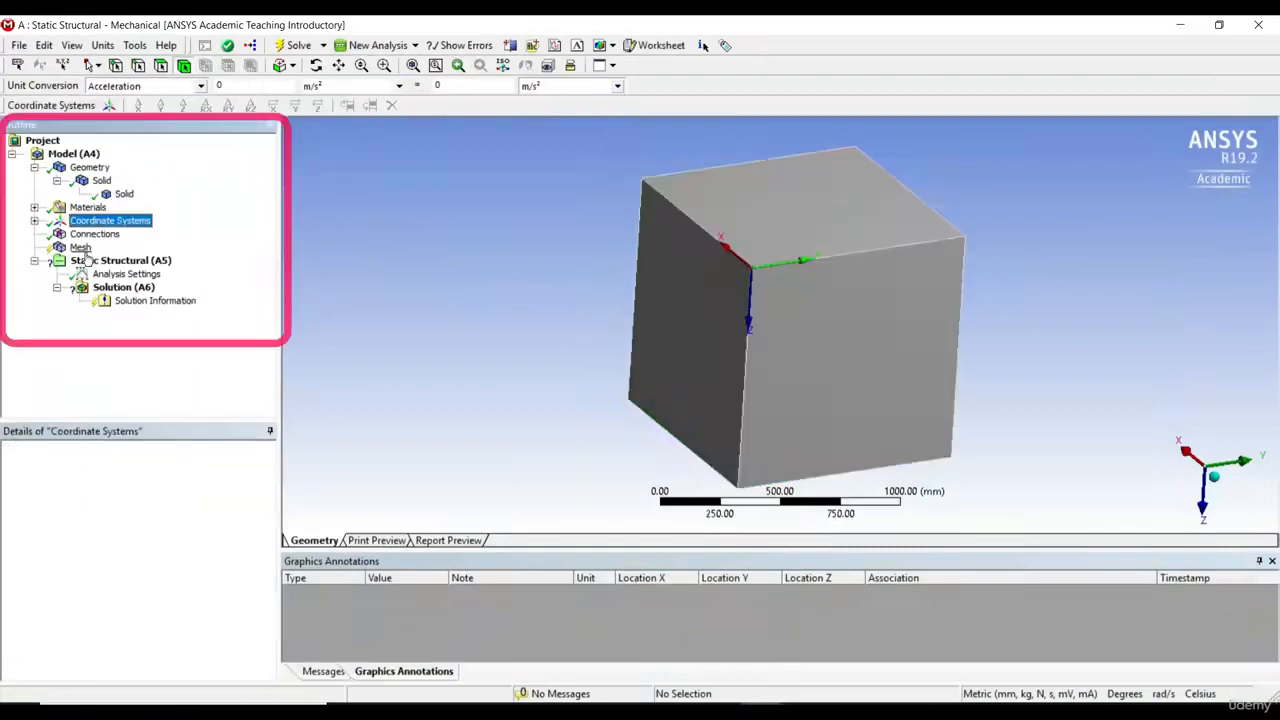
Step: Show the Mesh object's details, widen their value column and review the settings down to the statistics
{"action": "left_click", "coordinate": [82, 248]}
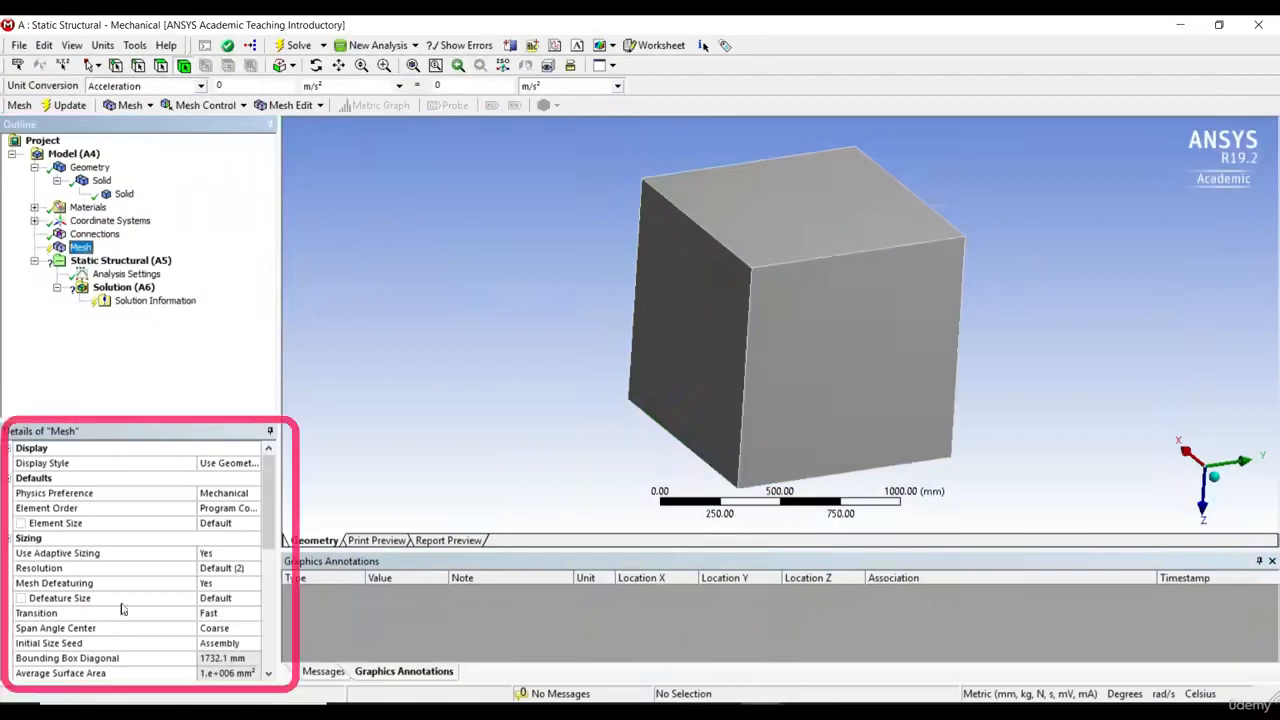
{"action": "left_click_drag", "start_coordinate": [197, 463], "coordinate": [142, 463]}
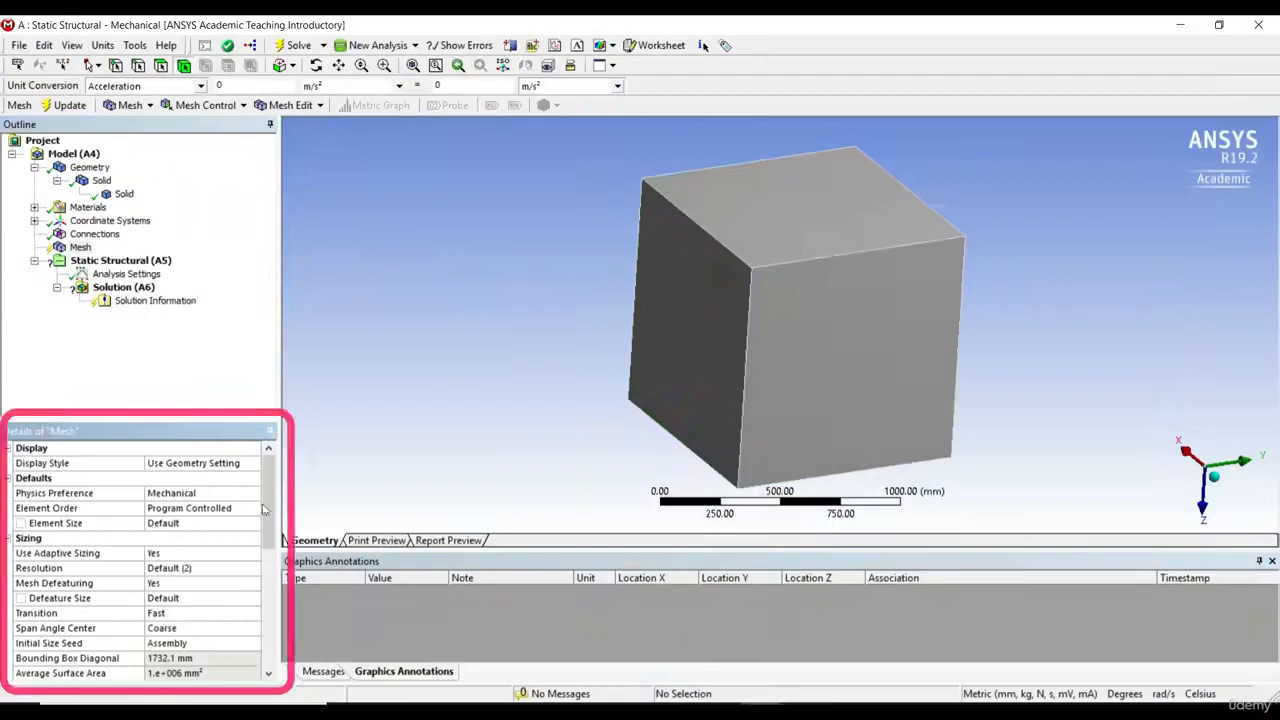
{"action": "left_click_drag", "start_coordinate": [266, 510], "coordinate": [265, 660]}
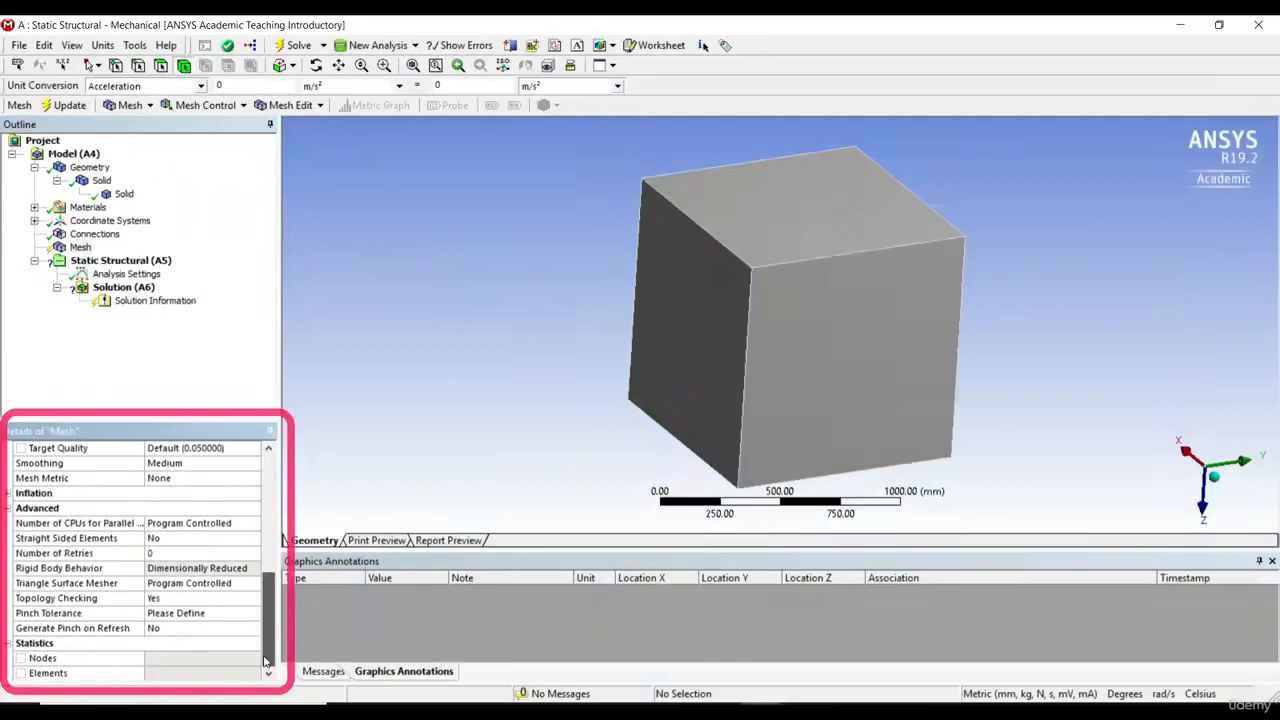
{"action": "left_click_drag", "start_coordinate": [266, 660], "coordinate": [266, 510]}
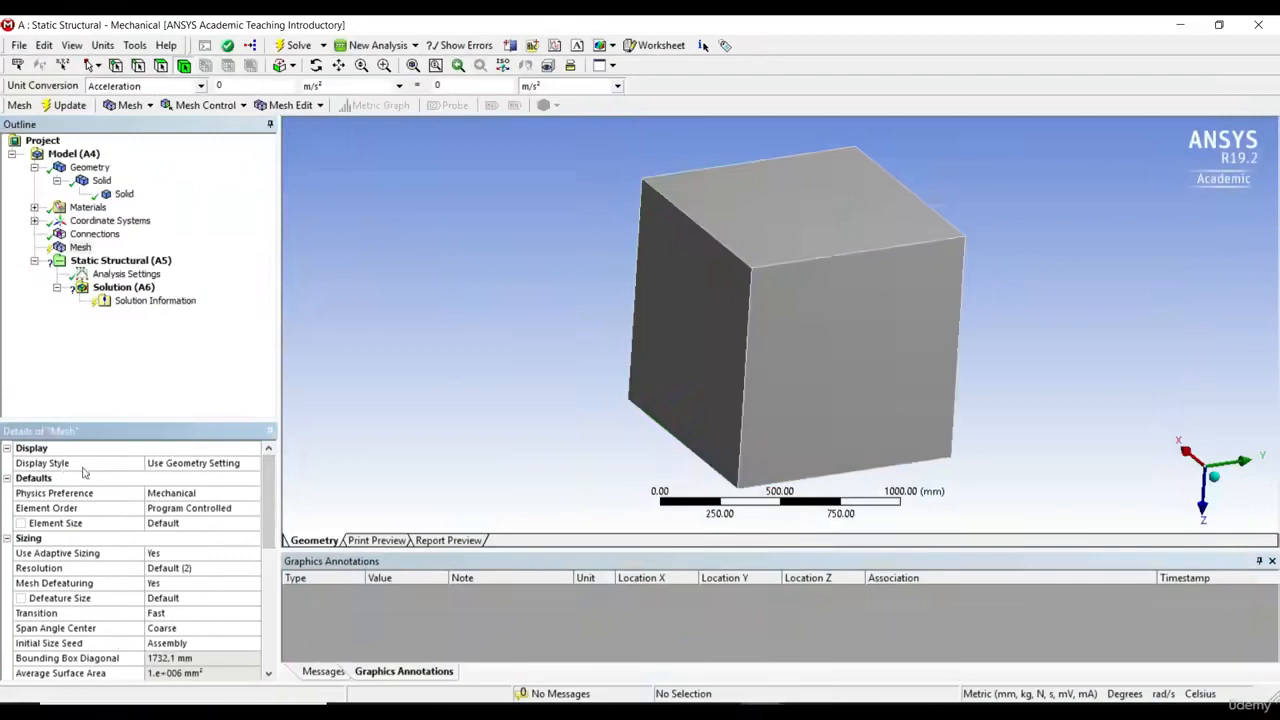
Step: Examine the options available for the mesh's Display Style and Physics Preference, keeping the current choices
{"action": "left_click", "coordinate": [213, 466]}
{"action": "left_click", "coordinate": [254, 464]}
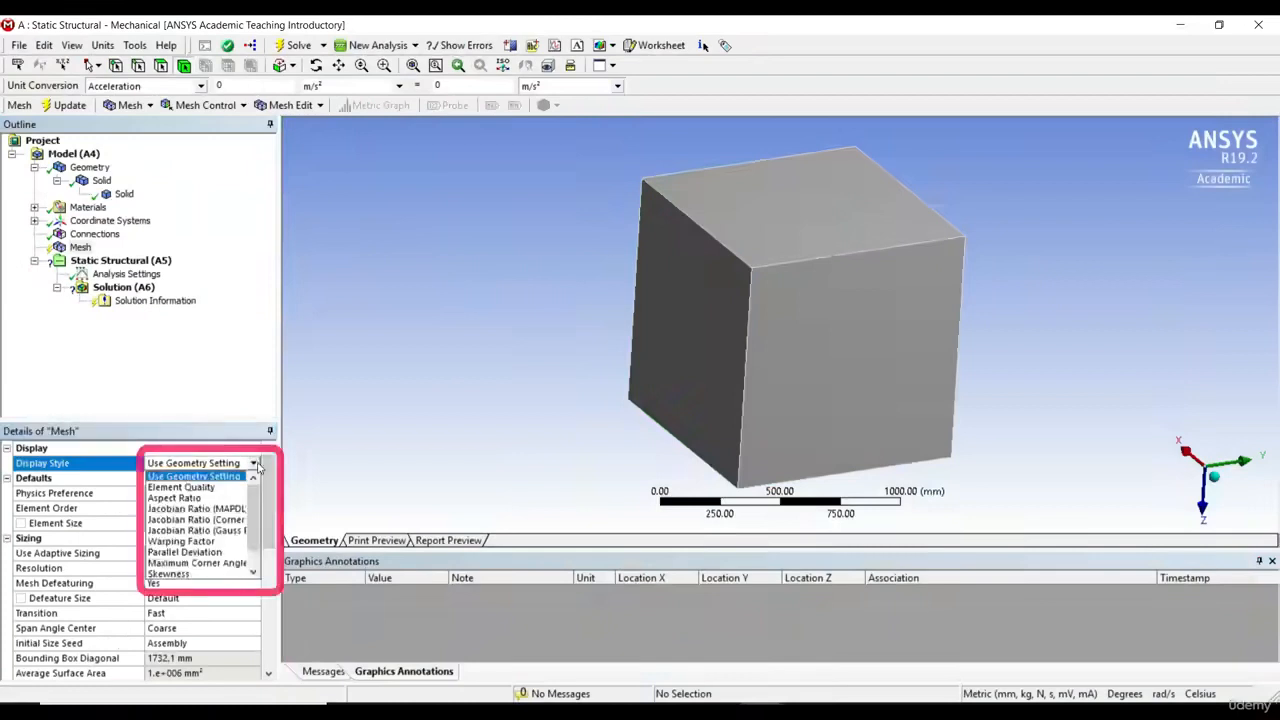
{"action": "left_click", "coordinate": [359, 454]}
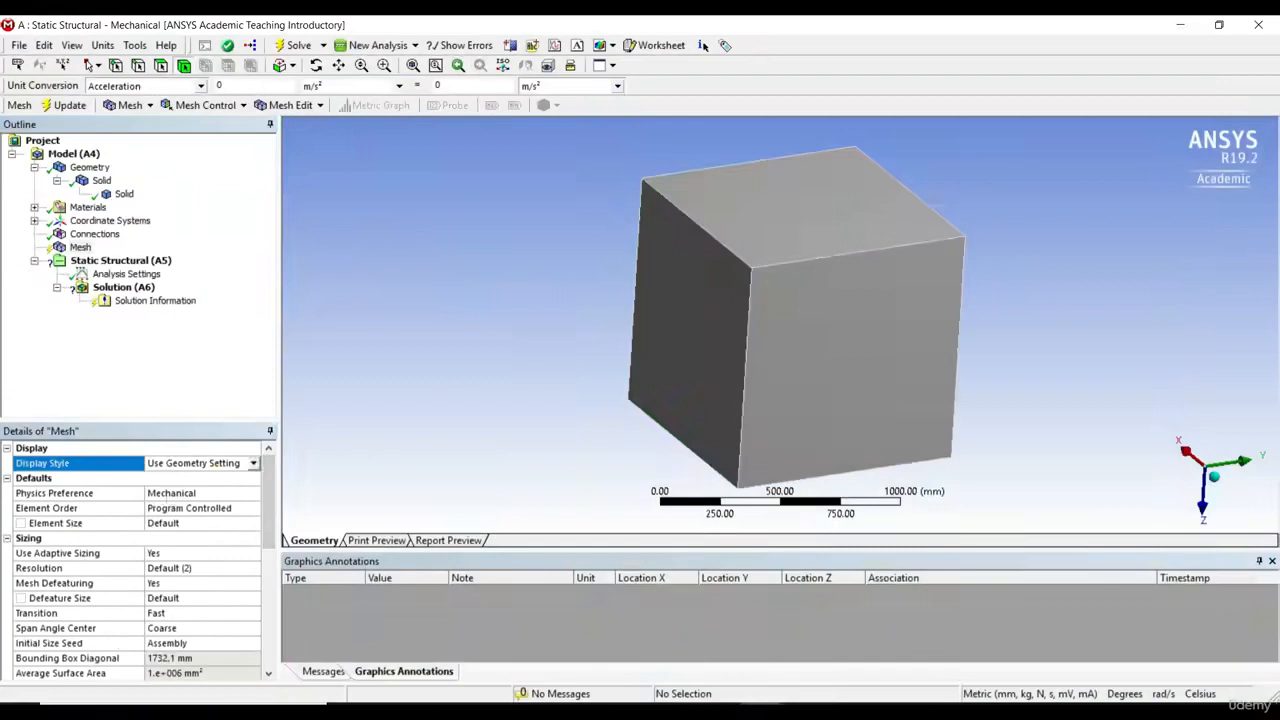
{"action": "left_click", "coordinate": [211, 495]}
{"action": "left_click", "coordinate": [255, 493]}
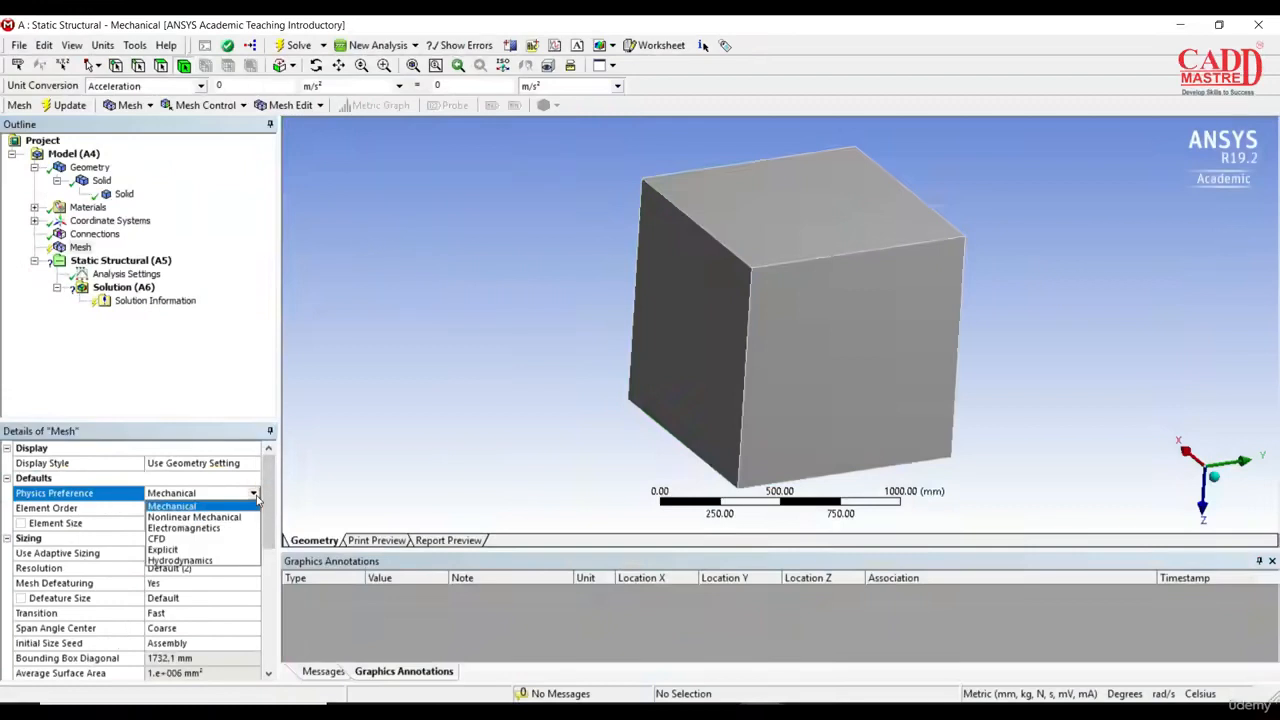
{"action": "left_click", "coordinate": [404, 475]}
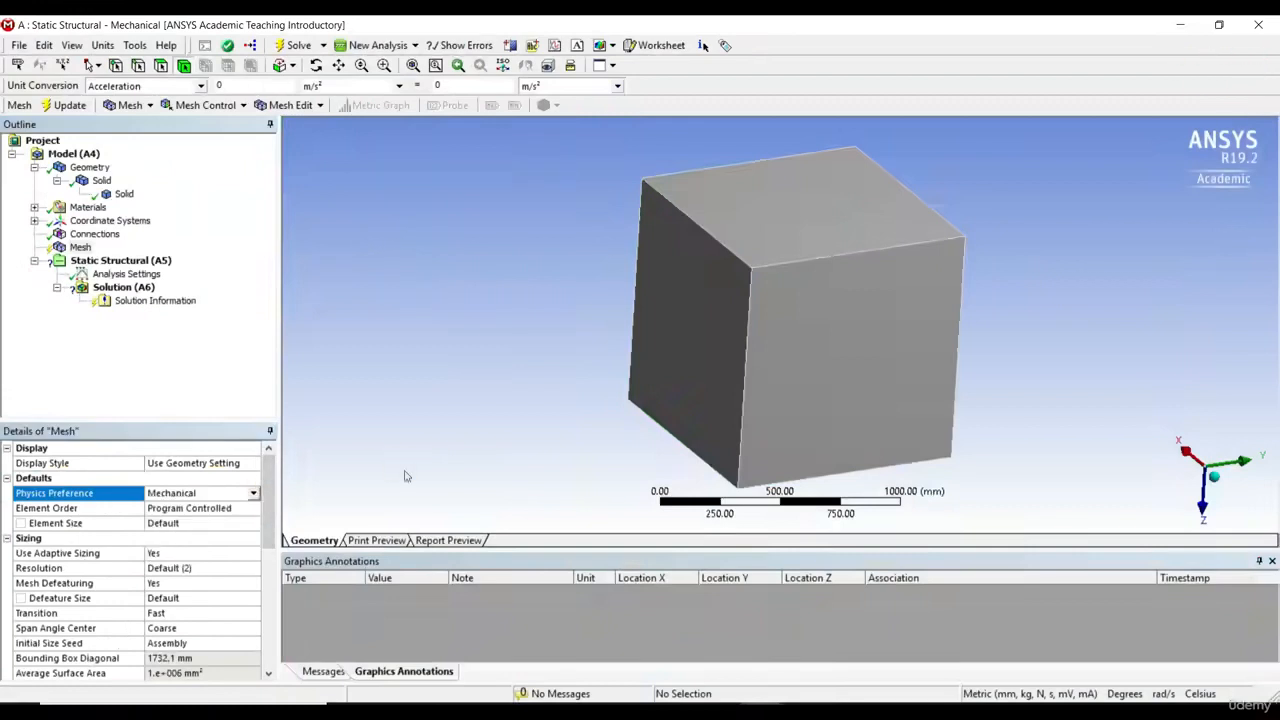
{"action": "left_click", "coordinate": [254, 493]}
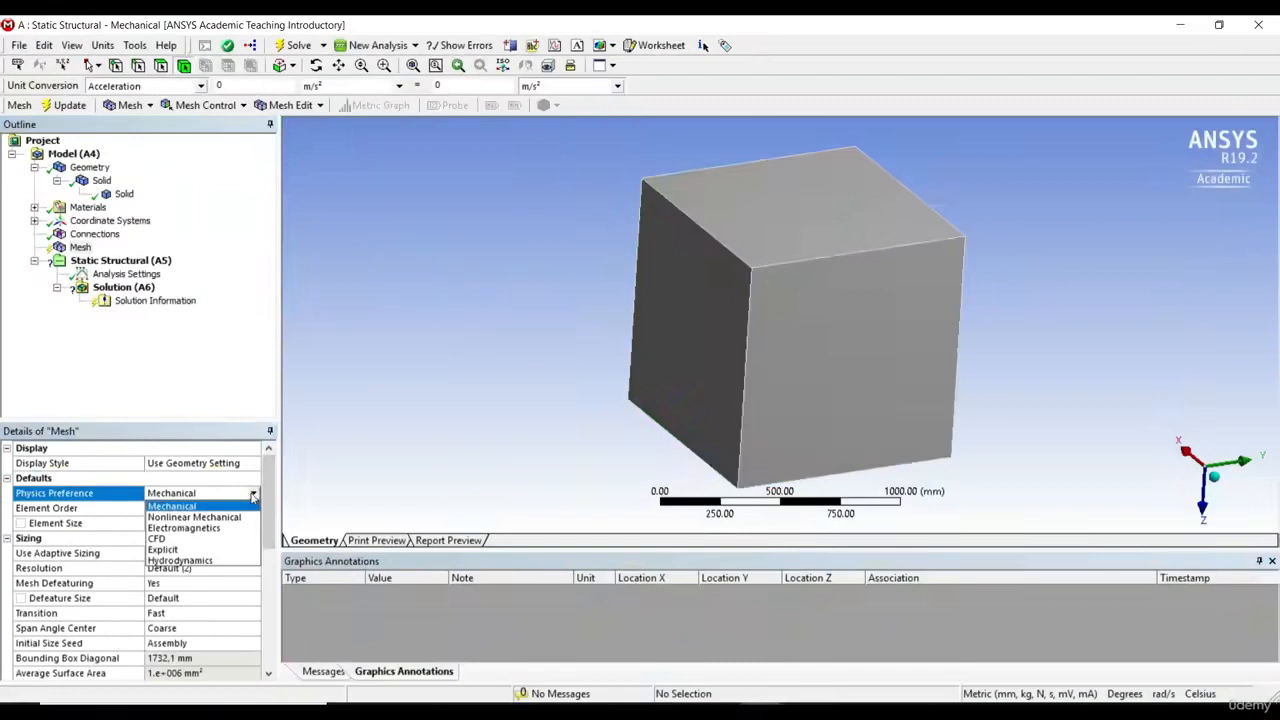
{"action": "left_click", "coordinate": [400, 474]}
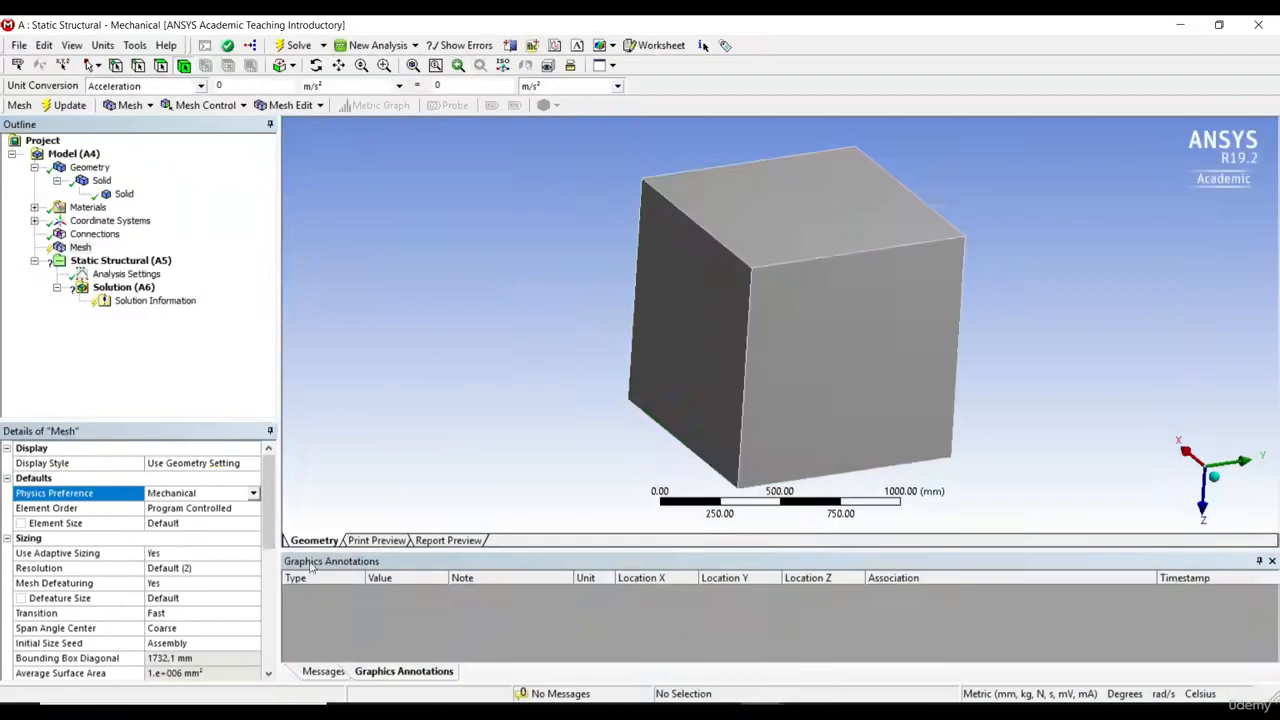
Step: Examine the mesh's Element Order options and open the Element Size value for editing
{"action": "left_click", "coordinate": [101, 509]}
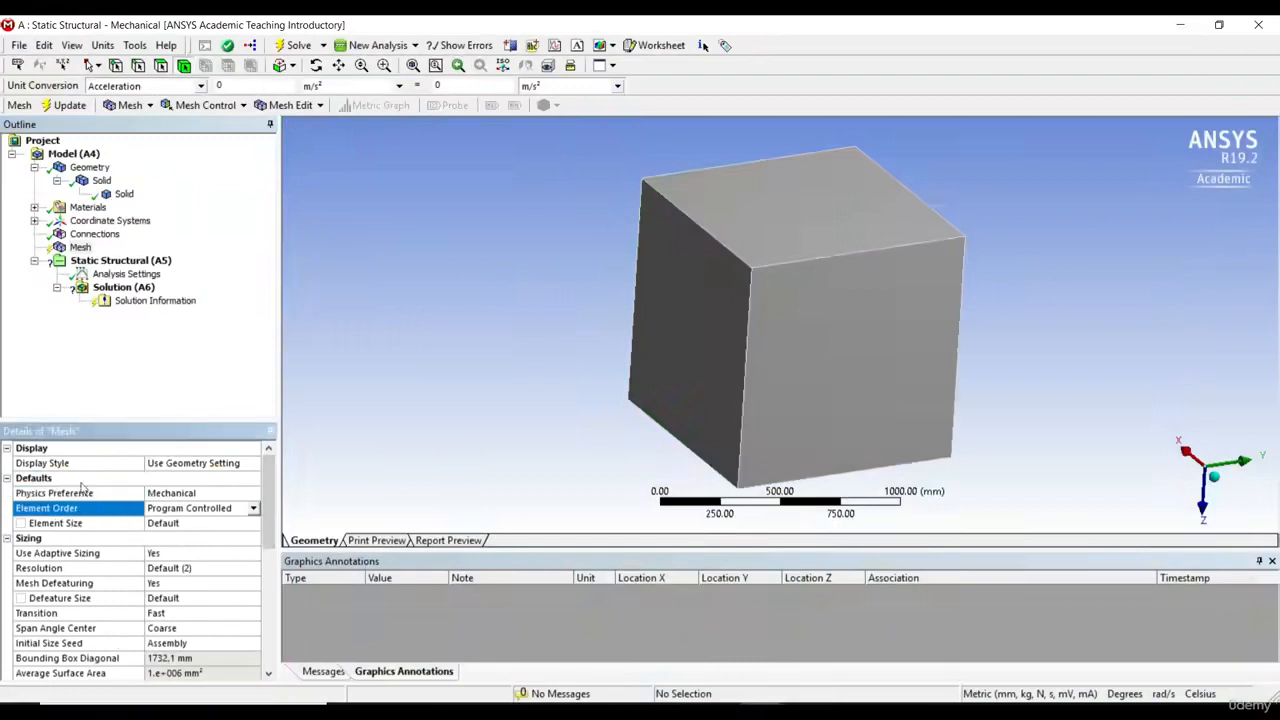
{"action": "left_click", "coordinate": [253, 509]}
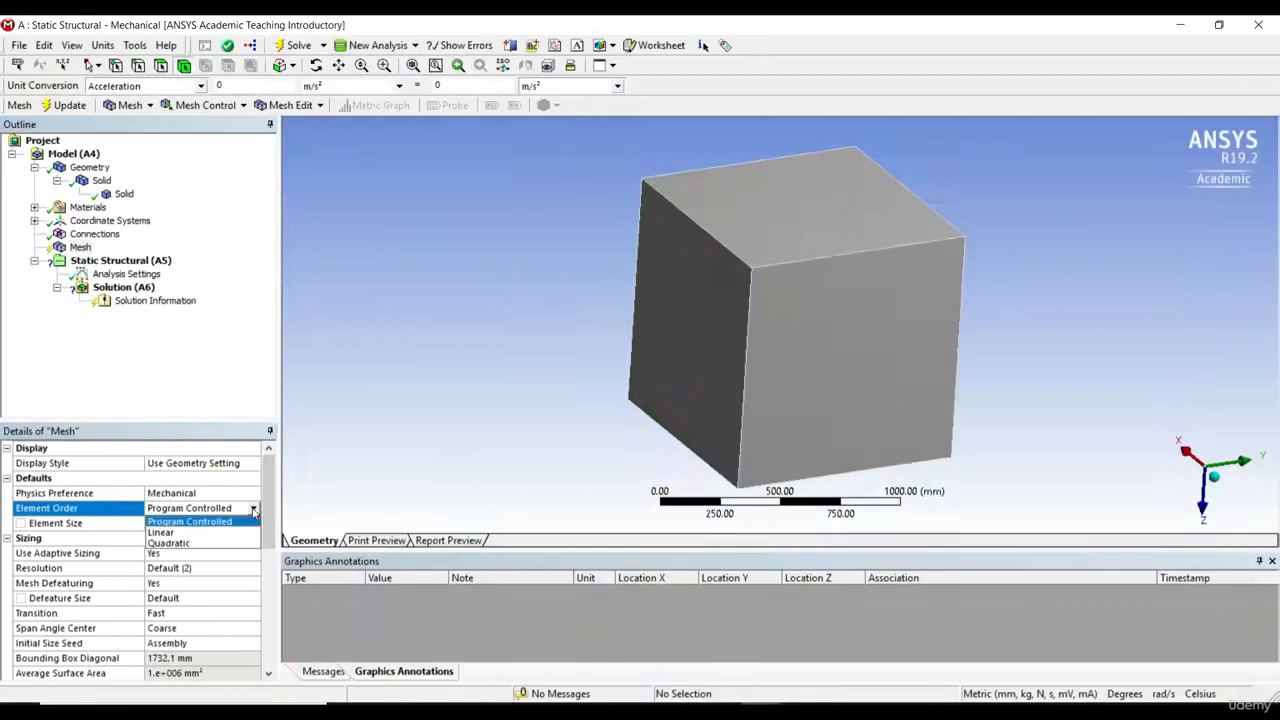
{"action": "left_click", "coordinate": [415, 481]}
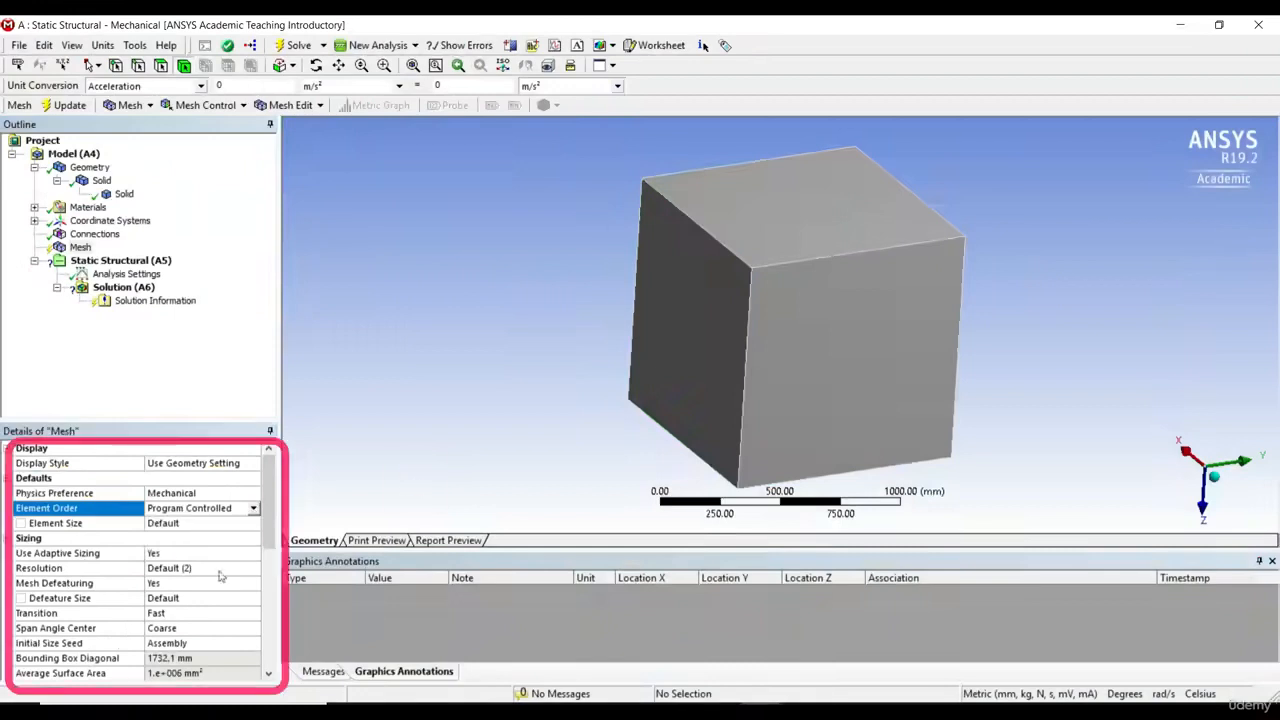
{"action": "left_click", "coordinate": [104, 524]}
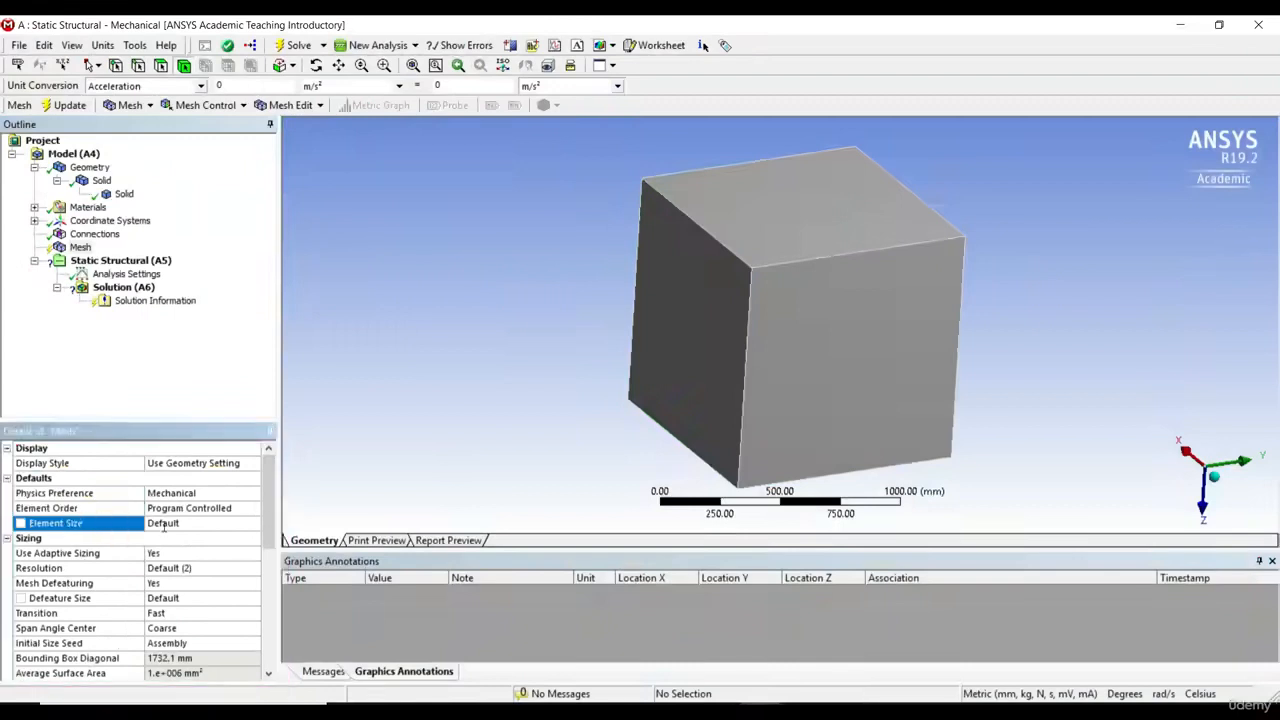
{"action": "left_click", "coordinate": [167, 526]}
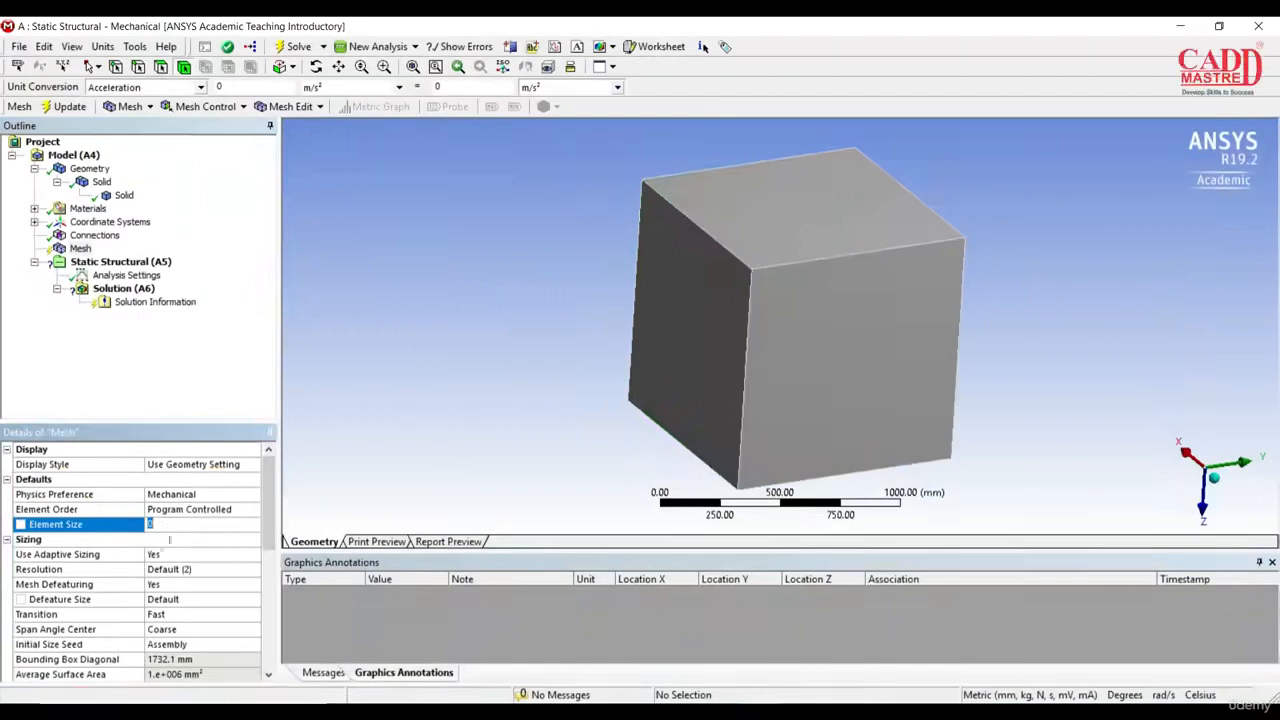
Step: Leave the element size unedited and review the mesh's Sizing, Quality and Advanced settings
{"action": "left_click", "coordinate": [70, 540]}
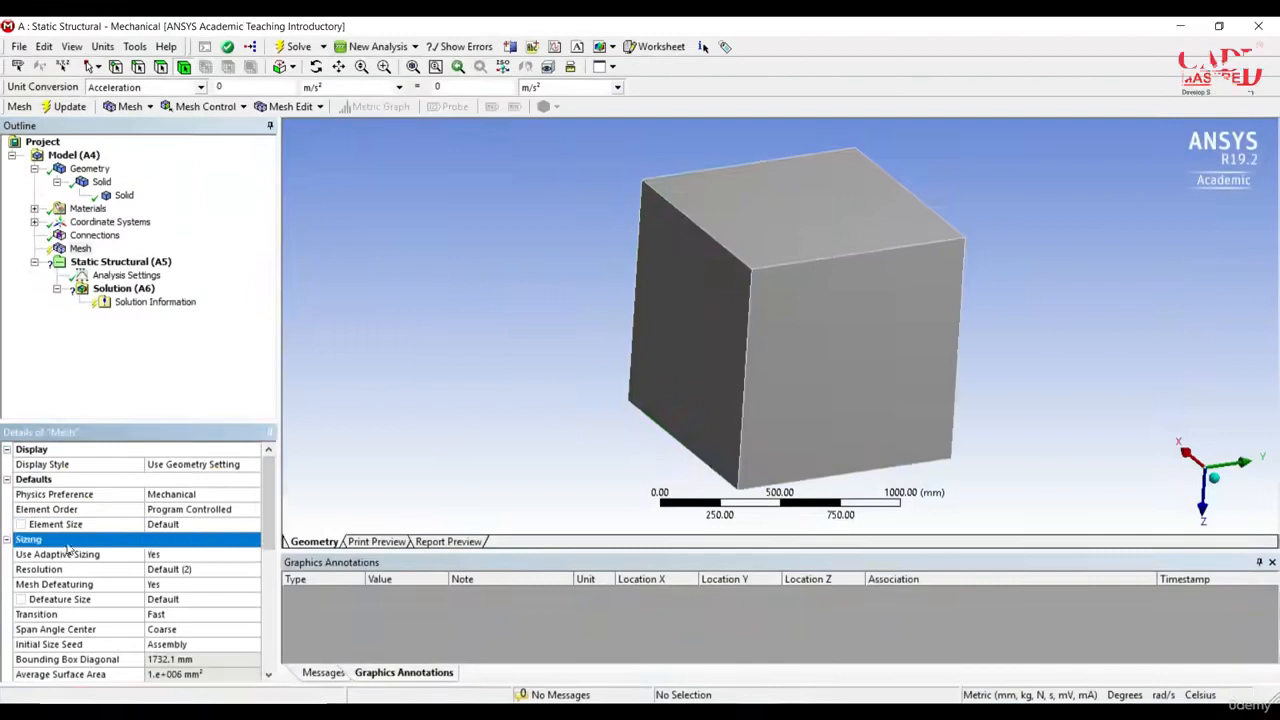
{"action": "scroll", "coordinate": [127, 600], "scroll_direction": "down", "scroll_amount": 1}
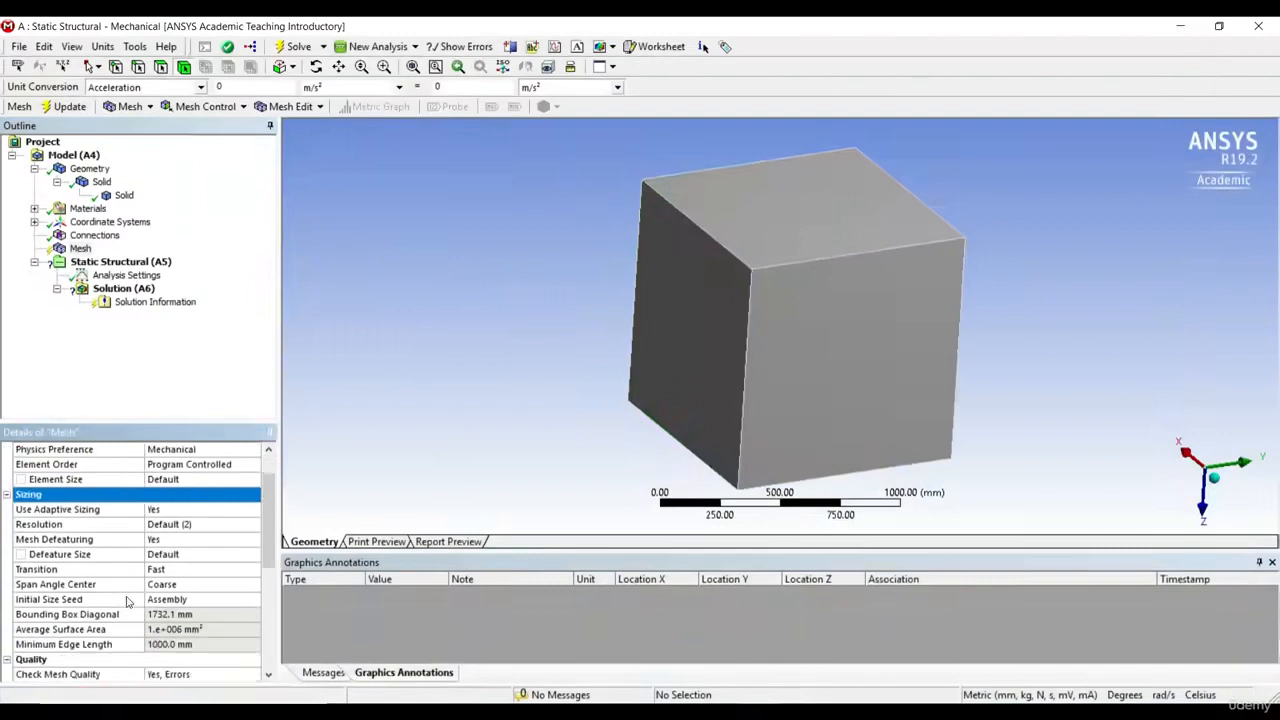
{"action": "scroll", "coordinate": [127, 600], "scroll_direction": "down", "scroll_amount": 1}
{"action": "scroll", "coordinate": [127, 600], "scroll_direction": "up", "scroll_amount": 1}
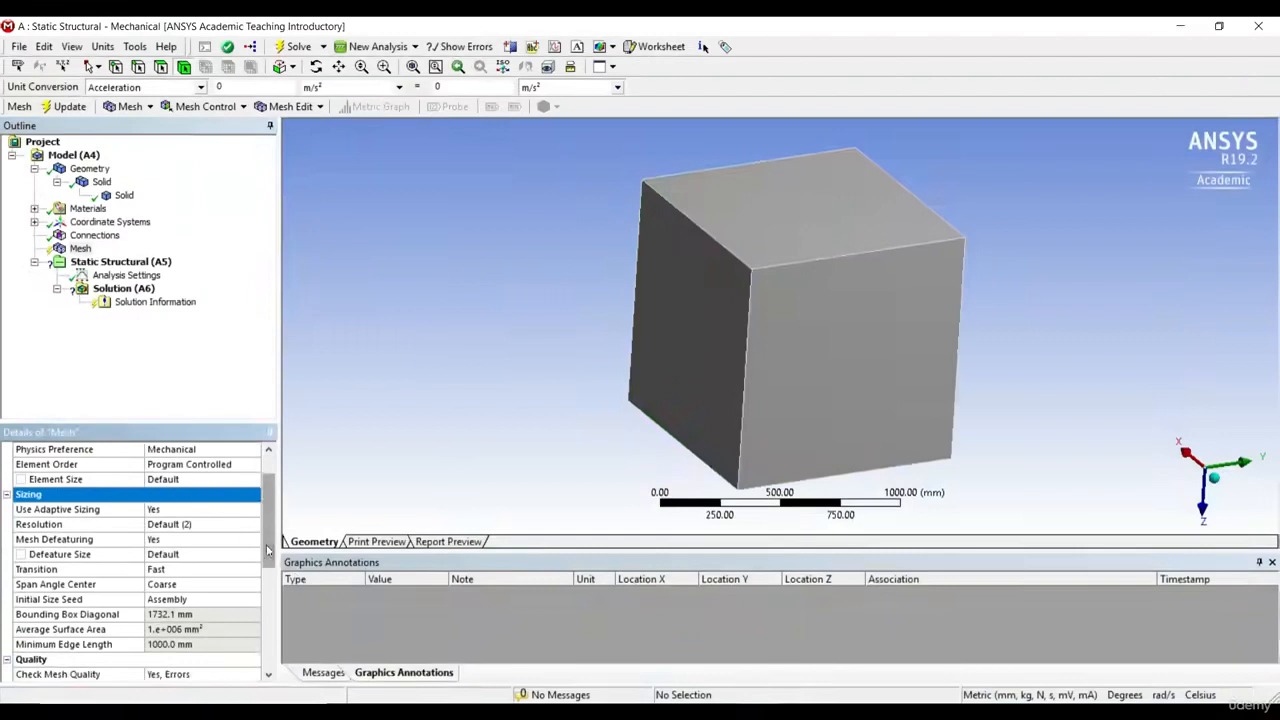
{"action": "left_click_drag", "start_coordinate": [267, 549], "coordinate": [262, 600]}
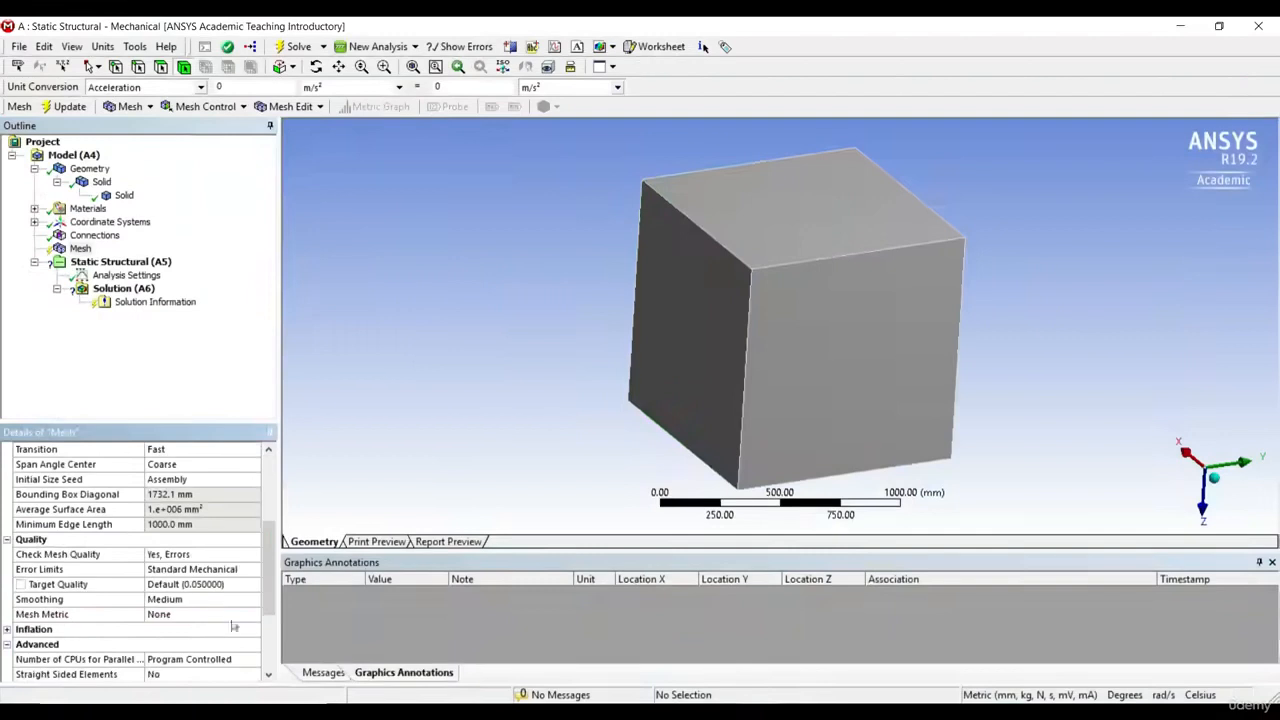
{"action": "scroll", "coordinate": [270, 594], "scroll_direction": "down", "scroll_amount": 1}
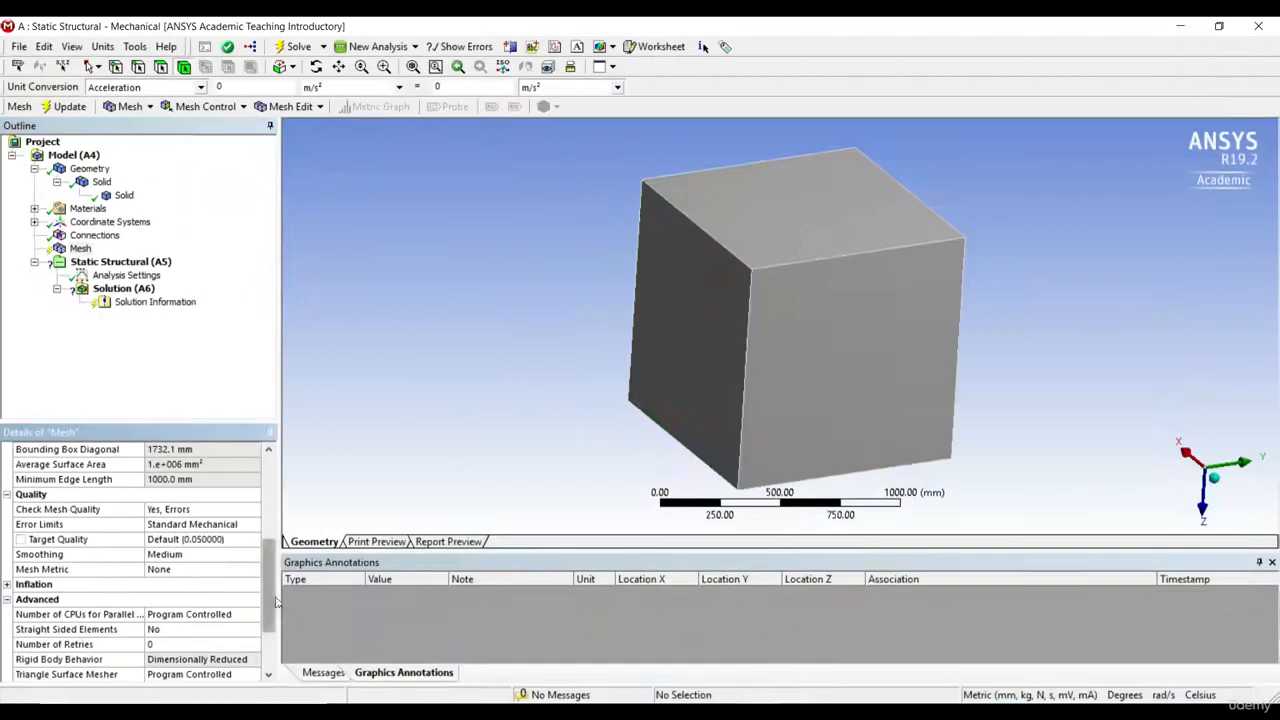
{"action": "scroll", "coordinate": [276, 600], "scroll_direction": "down", "scroll_amount": 2}
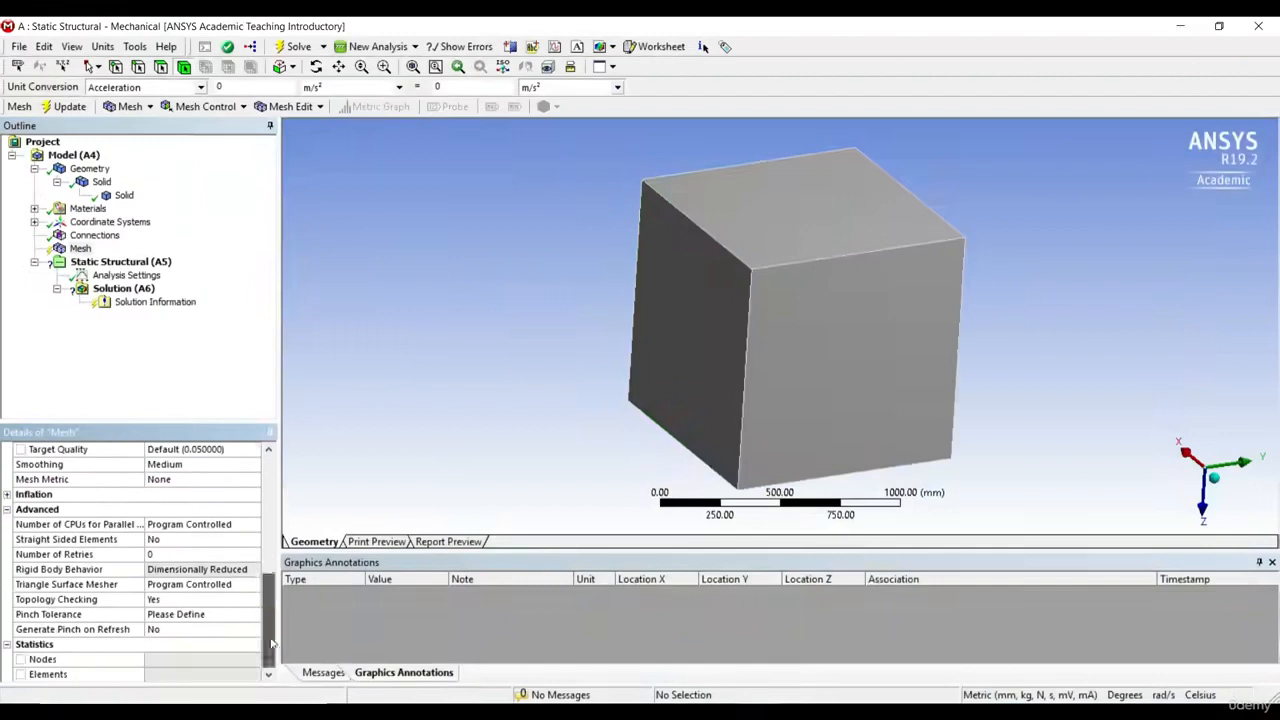
Step: Expand and collapse the mesh's Inflation settings, and look over the Advanced and Statistics groups
{"action": "left_click", "coordinate": [6, 496]}
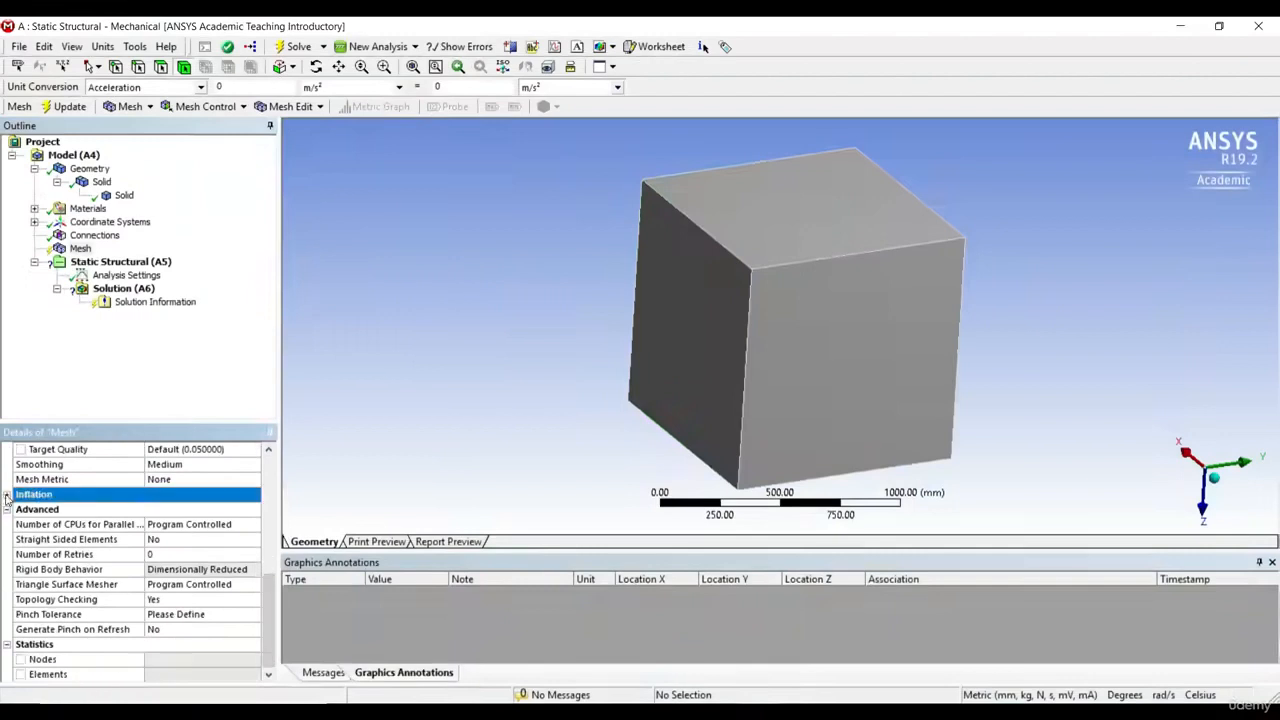
{"action": "left_click", "coordinate": [6, 496]}
{"action": "left_click", "coordinate": [7, 495]}
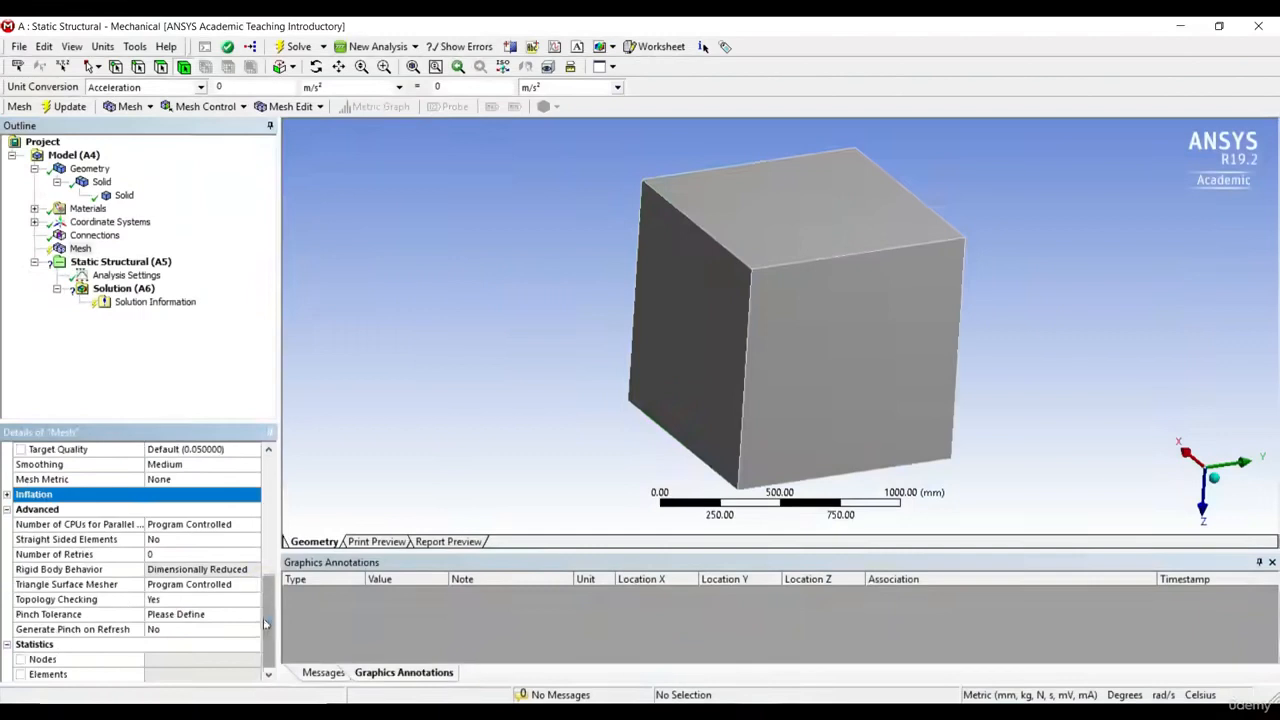
{"action": "scroll", "coordinate": [266, 591], "scroll_direction": "up", "scroll_amount": 3}
{"action": "left_click_drag", "start_coordinate": [275, 580], "coordinate": [276, 602]}
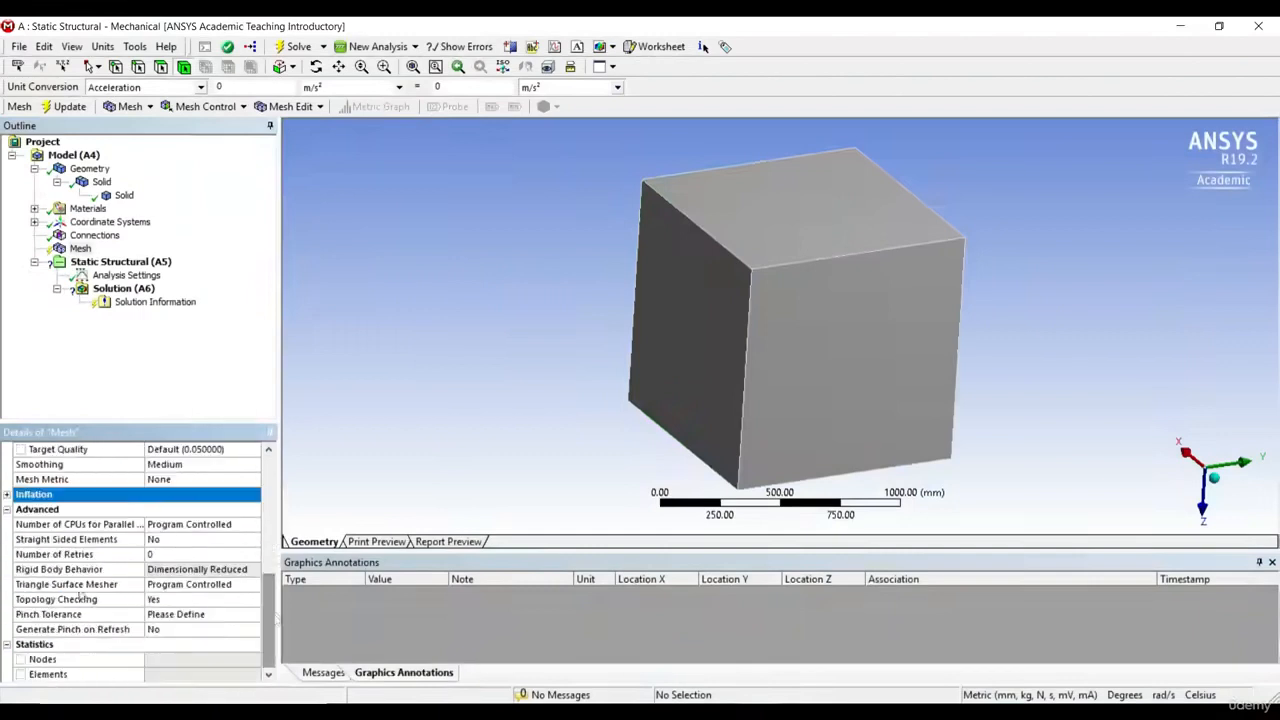
Step: Check the Nodes and Elements statistics fields, and generate the cube's mesh with the default global settings
{"action": "left_click", "coordinate": [52, 660]}
{"action": "left_click", "coordinate": [76, 675]}
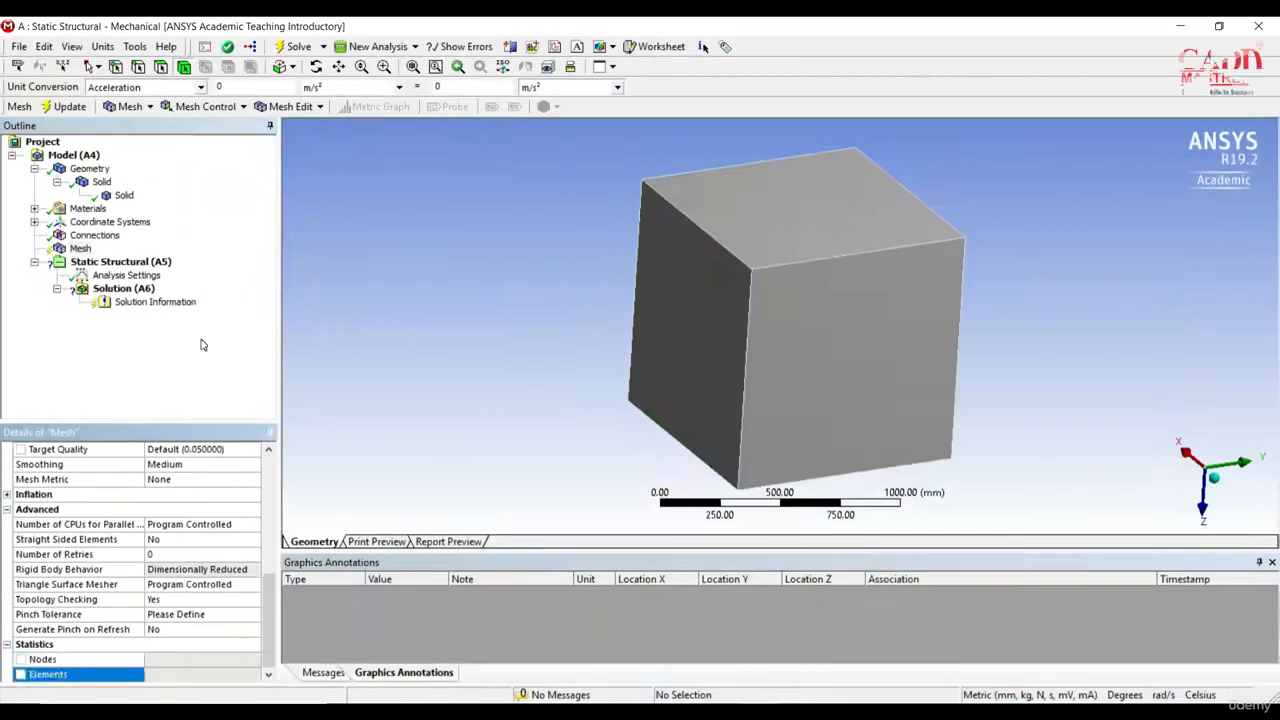
{"action": "right_click", "coordinate": [81, 249]}
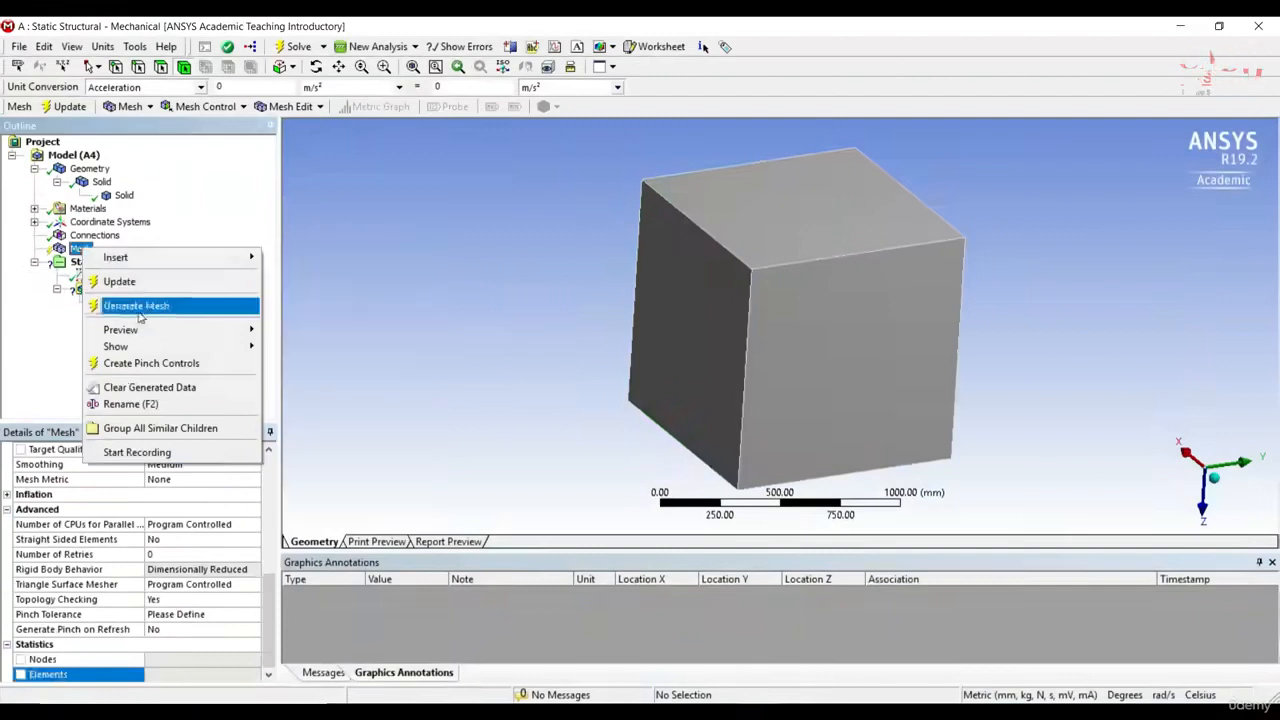
{"action": "left_click", "coordinate": [144, 306]}
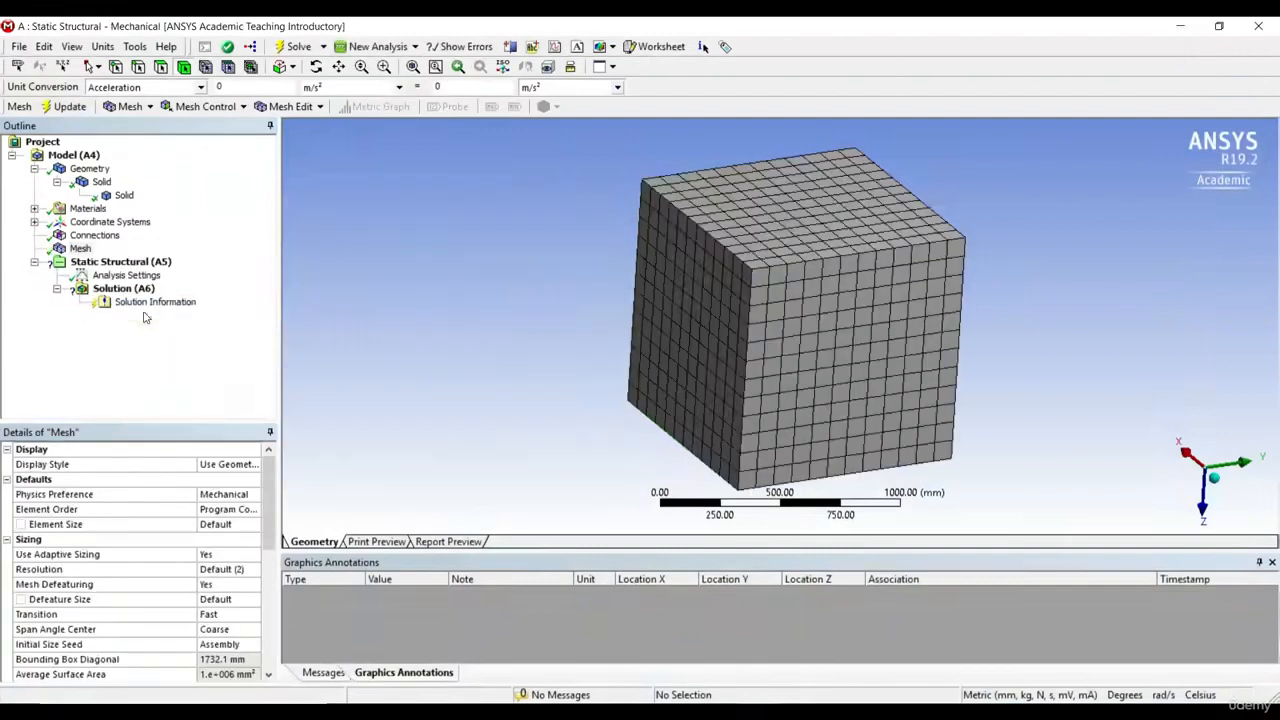
Step: Inspect the generated mesh on the cube's faces and read its node and element statistics
{"action": "mouse_move", "coordinate": [480, 234]}
{"action": "middle_mouse_down"}
{"action": "mouse_move", "coordinate": [443, 280]}
{"action": "mouse_move", "coordinate": [471, 157]}
{"action": "mouse_move", "coordinate": [466, 229]}
{"action": "mouse_move", "coordinate": [419, 228]}
{"action": "mouse_move", "coordinate": [500, 223]}
{"action": "middle_mouse_up"}
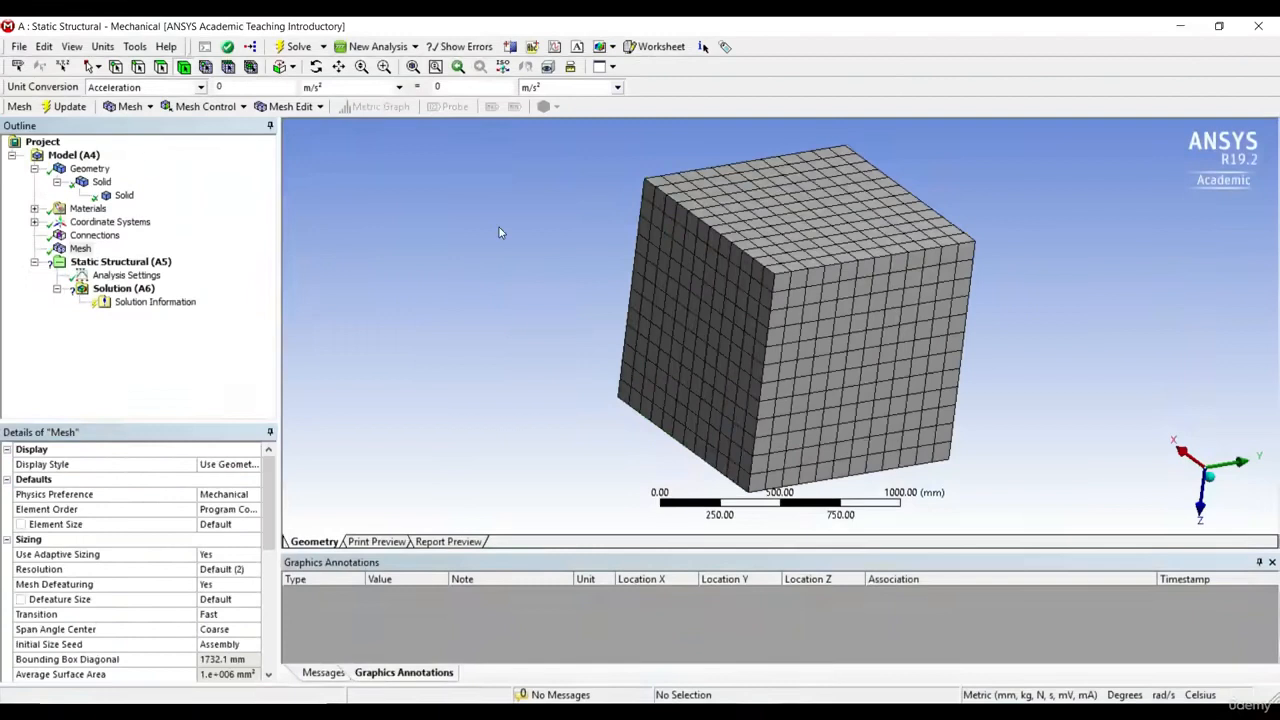
{"action": "left_click_drag", "start_coordinate": [268, 500], "coordinate": [268, 625]}
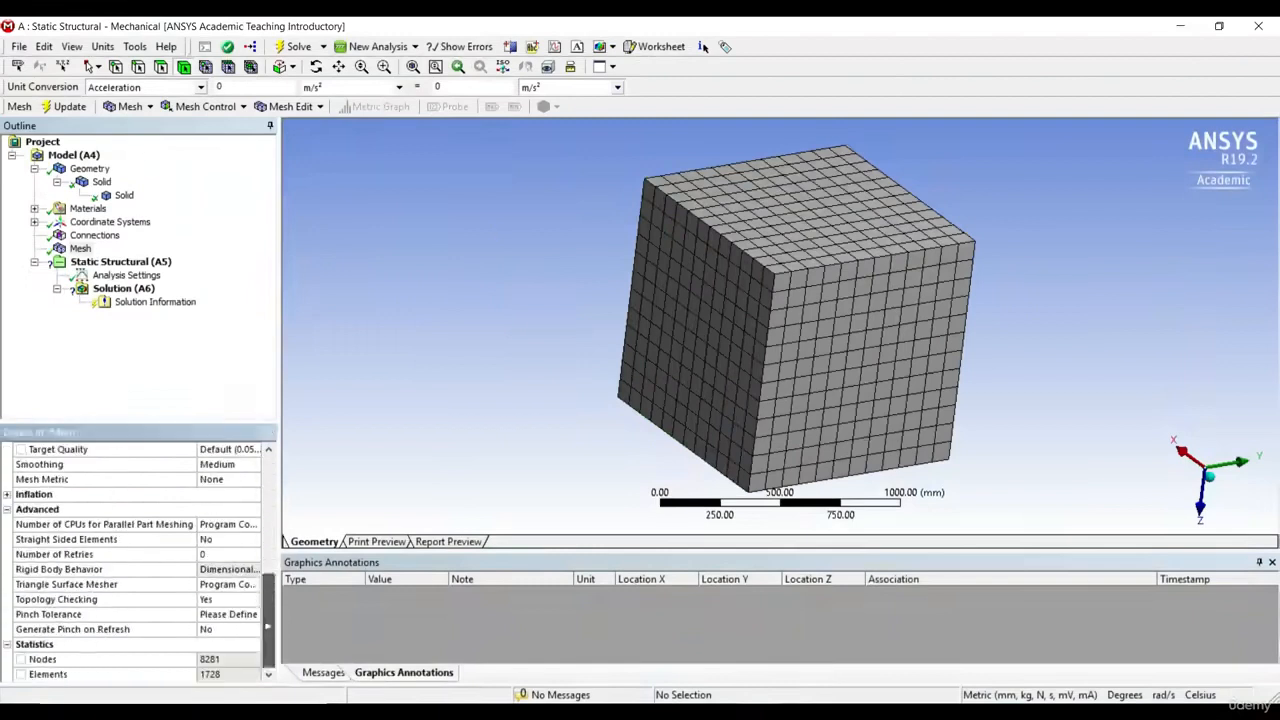
{"action": "middle_click_drag", "start_coordinate": [633, 412], "coordinate": [566, 403]}
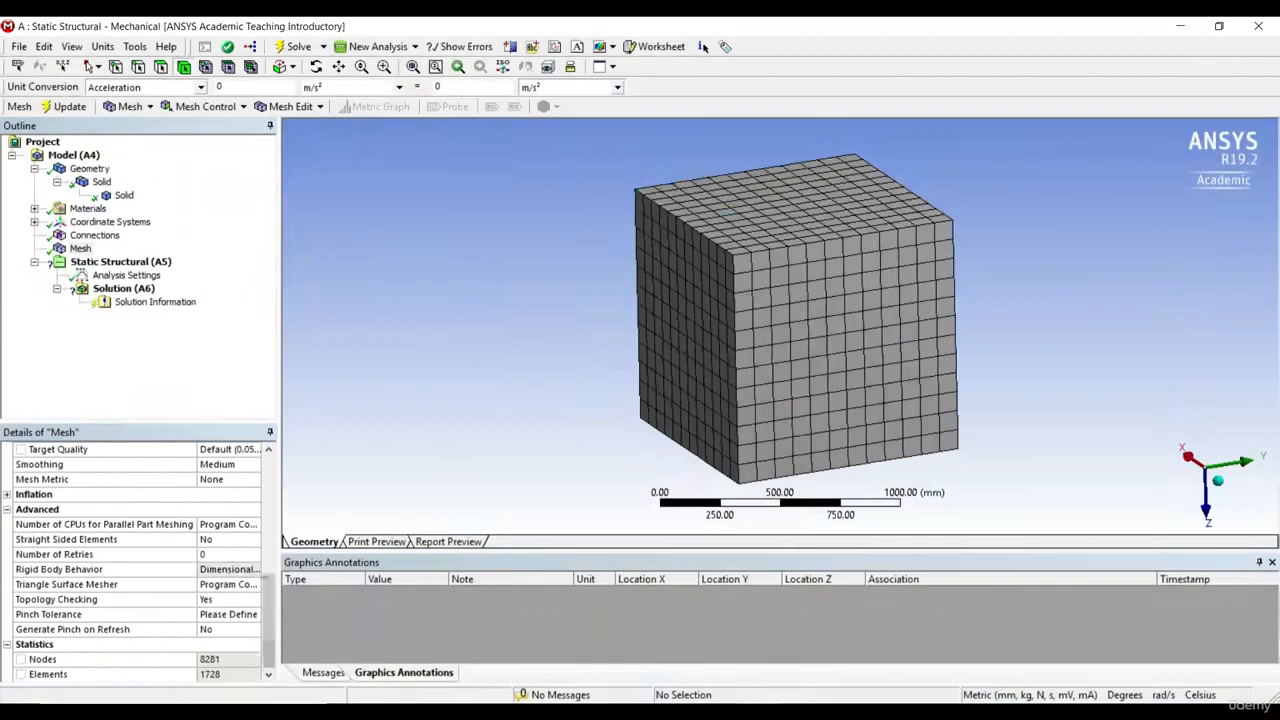
{"action": "left_click_drag", "start_coordinate": [270, 597], "coordinate": [270, 475]}
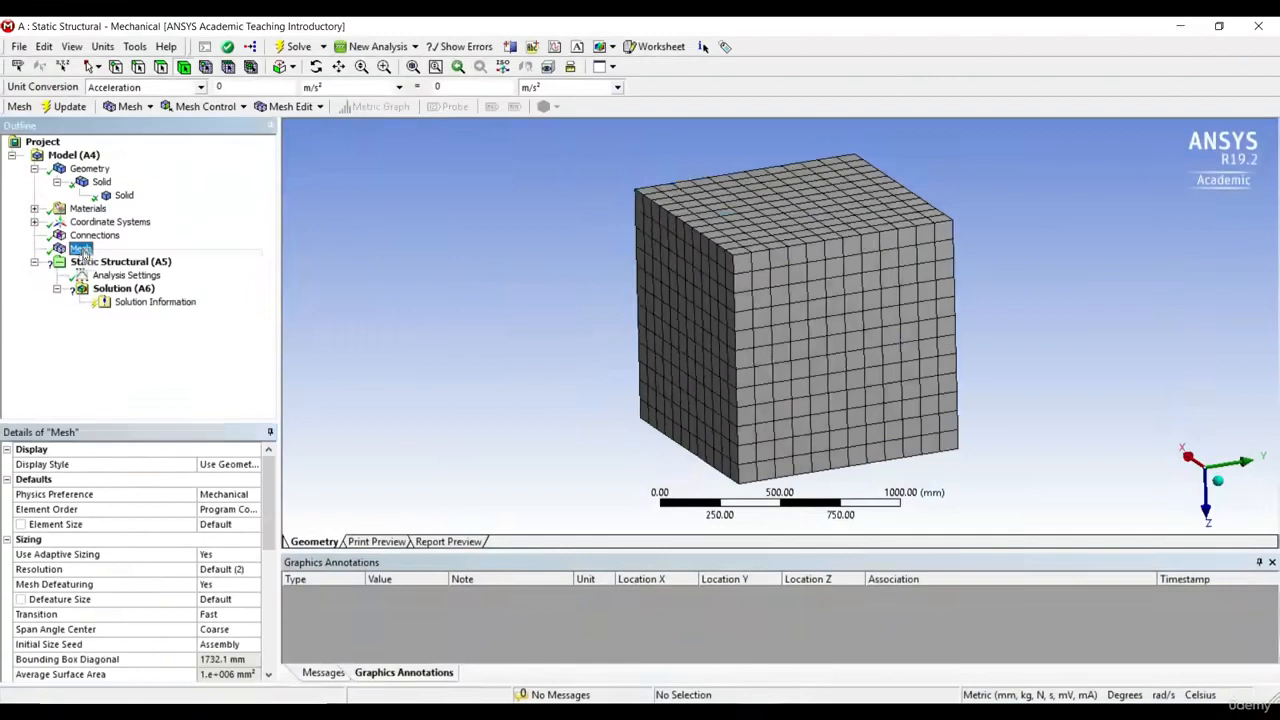
Step: Look over the local mesh controls that can be inserted under Mesh, without adding any
{"action": "right_click", "coordinate": [81, 250]}
{"action": "mouse_move", "coordinate": [145, 263]}
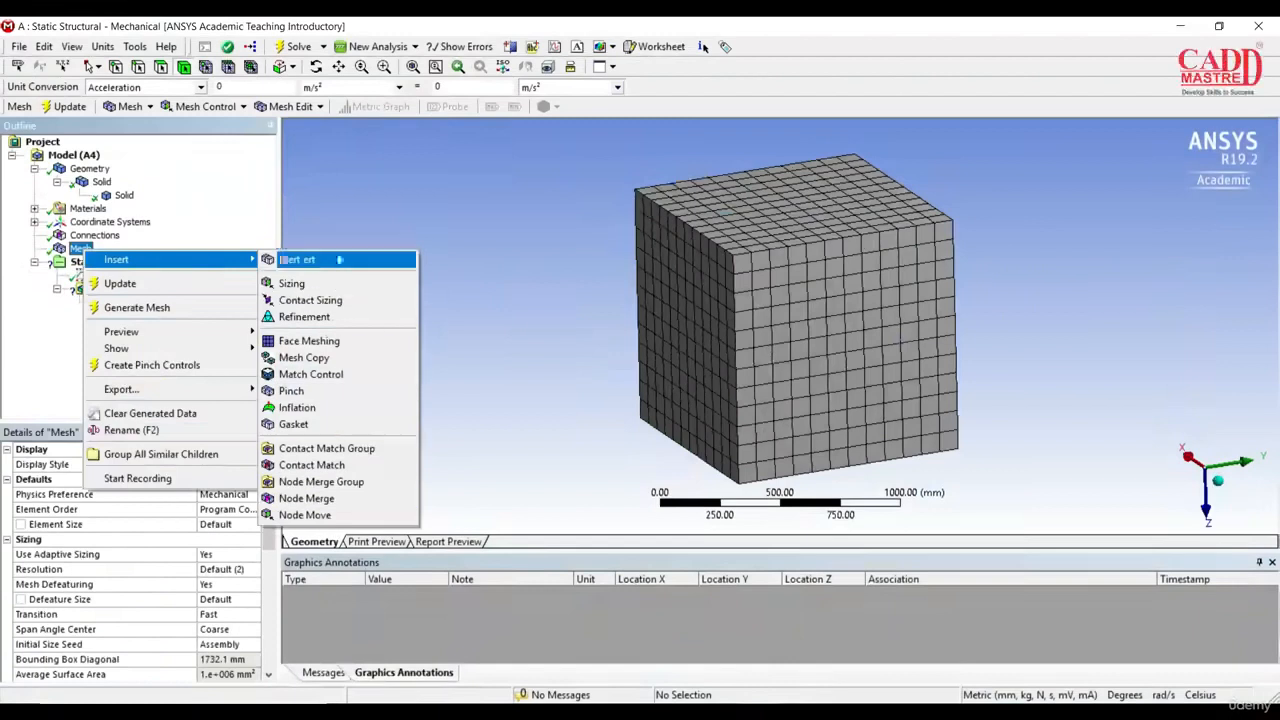
{"action": "left_click", "coordinate": [348, 225]}
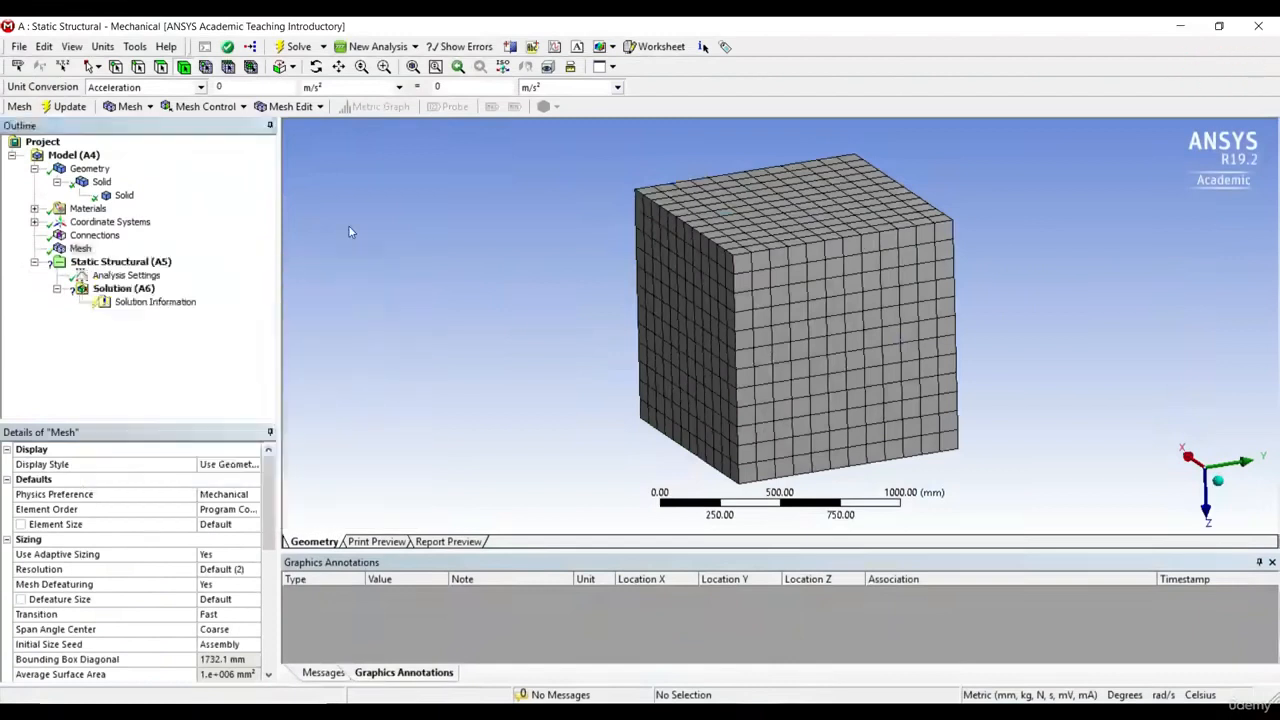